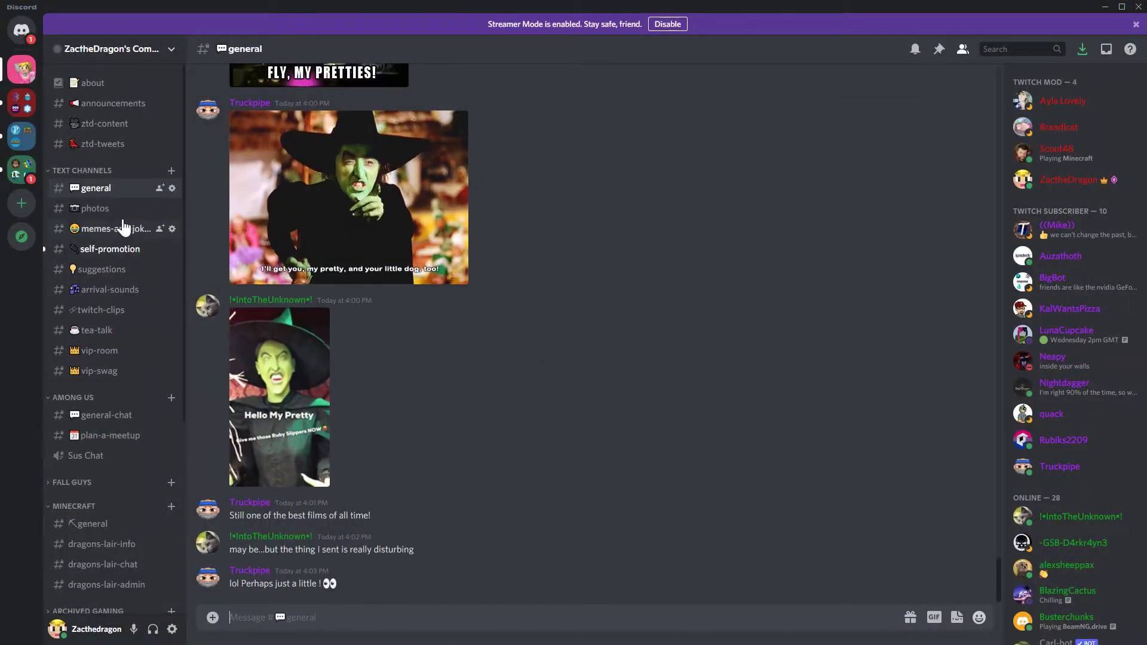
Step: Open the arrival-sounds channel and check the linked Twitch username of the member who posted cavejohnson-lemons.mp3
left_click(129, 296)
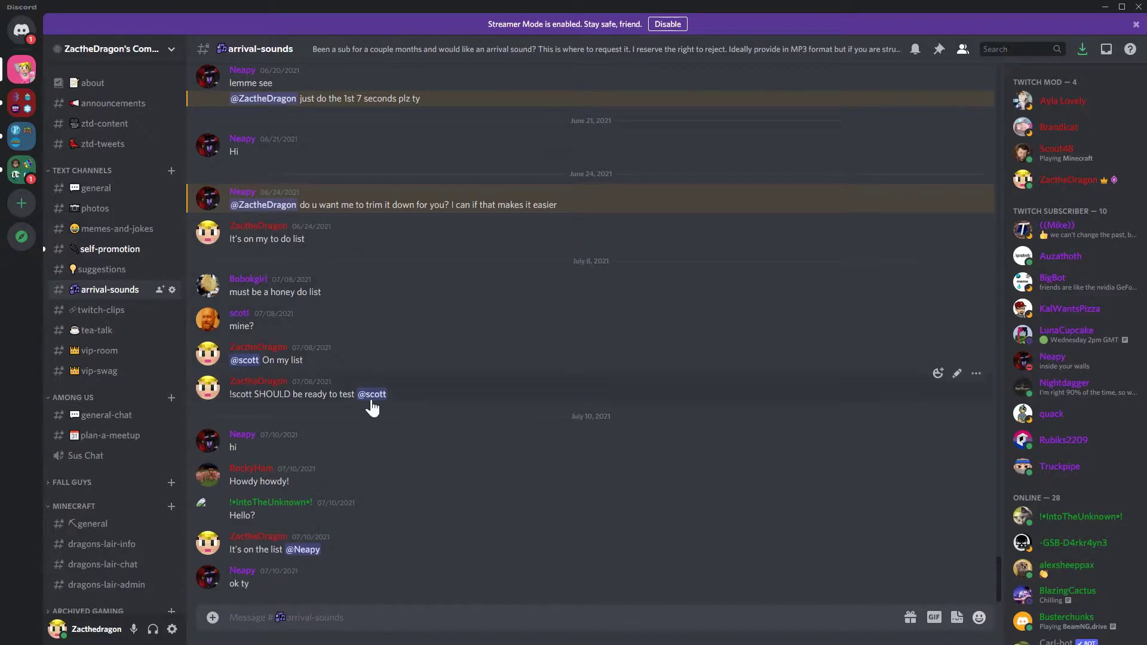
scroll(289, 322, "up", 5)
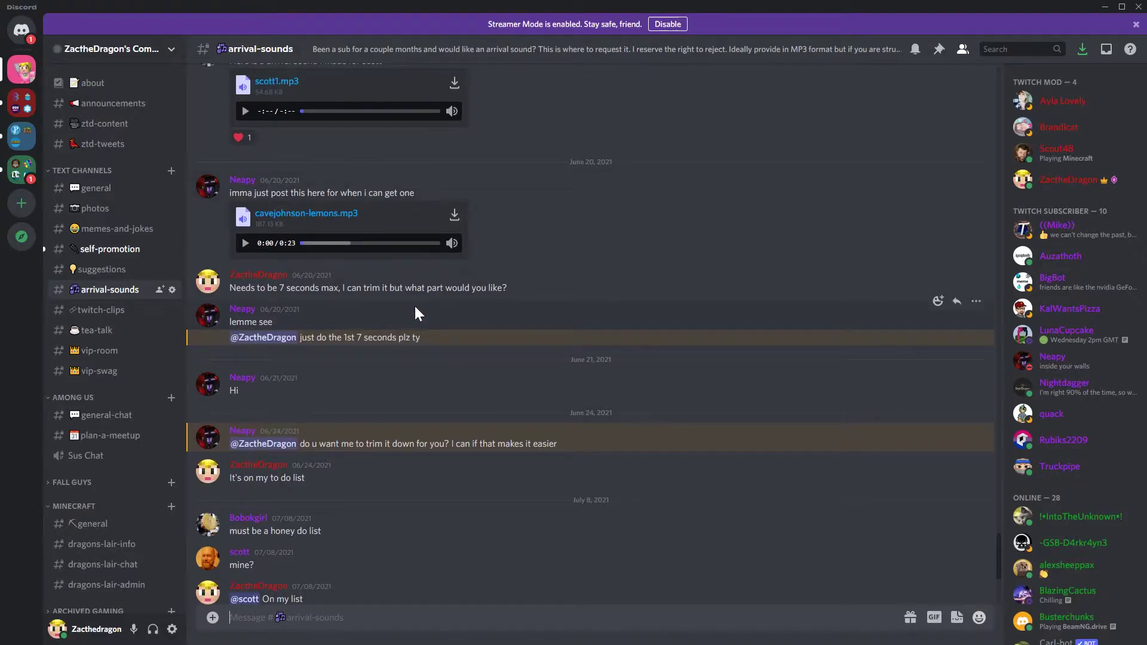
left_click(209, 188)
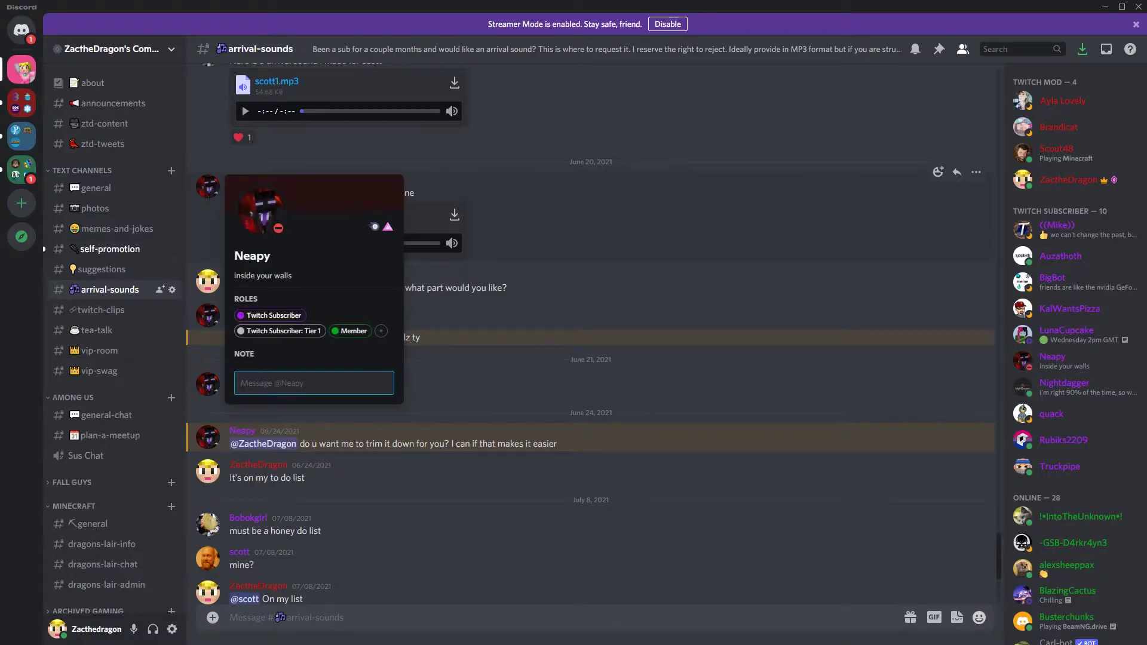
left_click(264, 188)
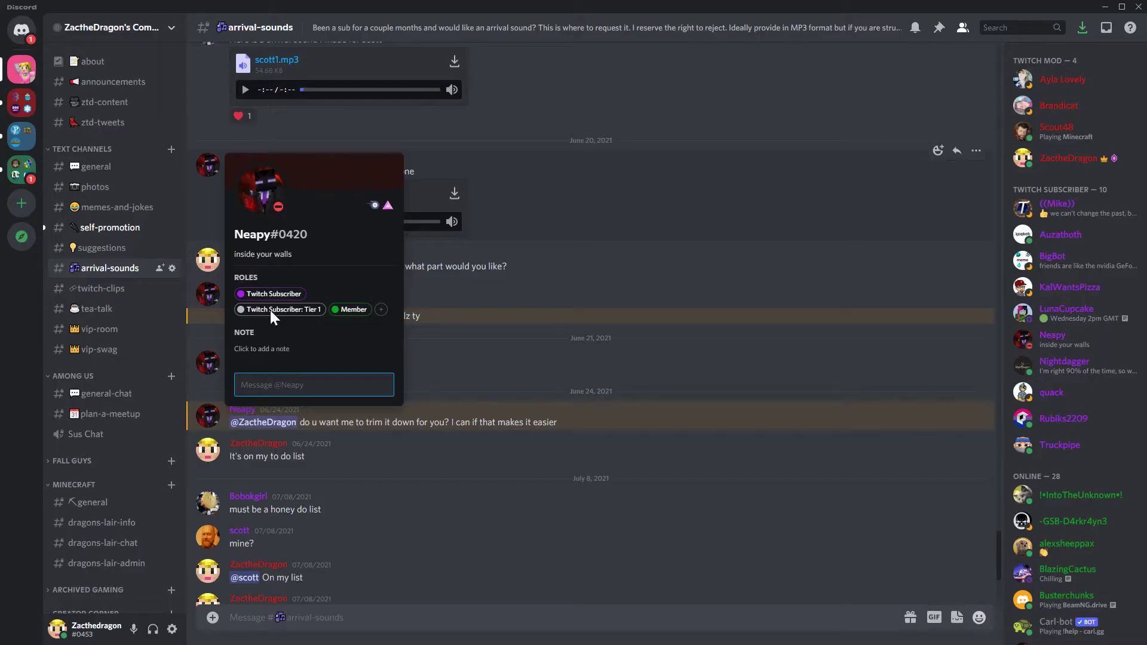
left_click(269, 202)
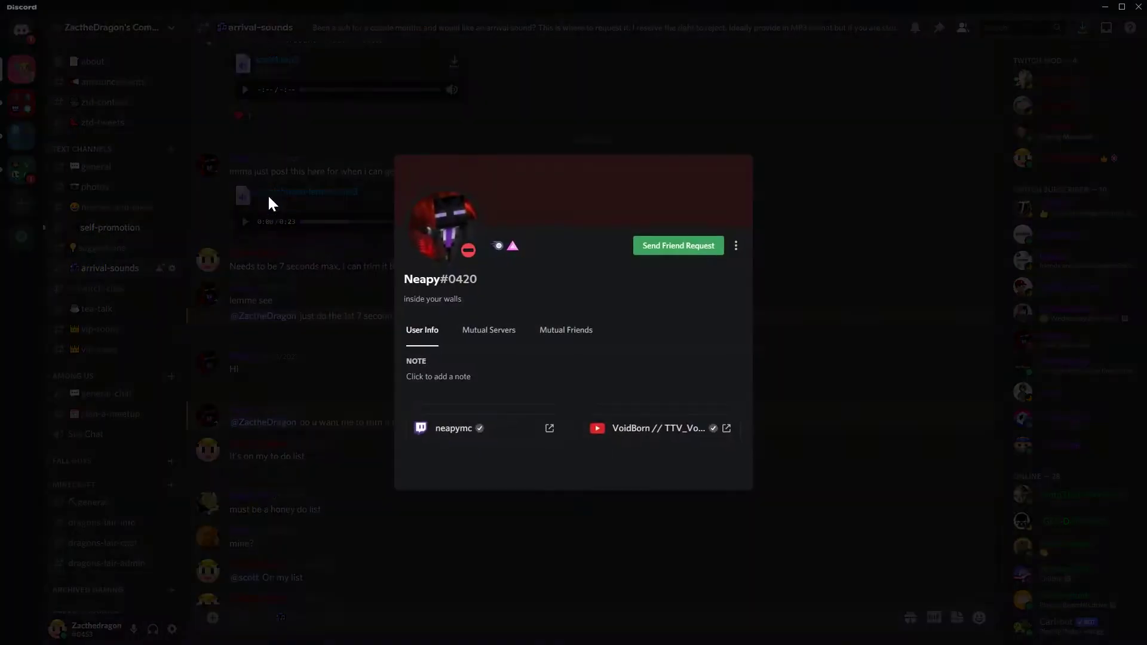
double_click(453, 428)
left_click(358, 532)
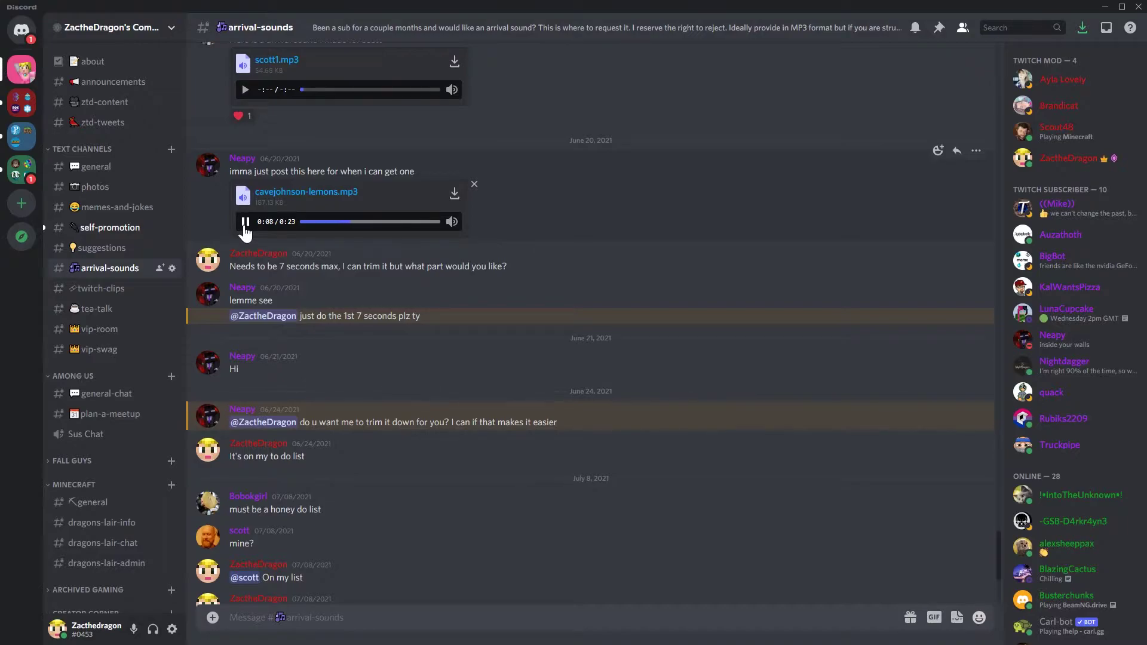
Step: Finish previewing cavejohnson-lemons.mp3 in the arrival-sounds channel and download it
left_click(245, 226)
type("-")
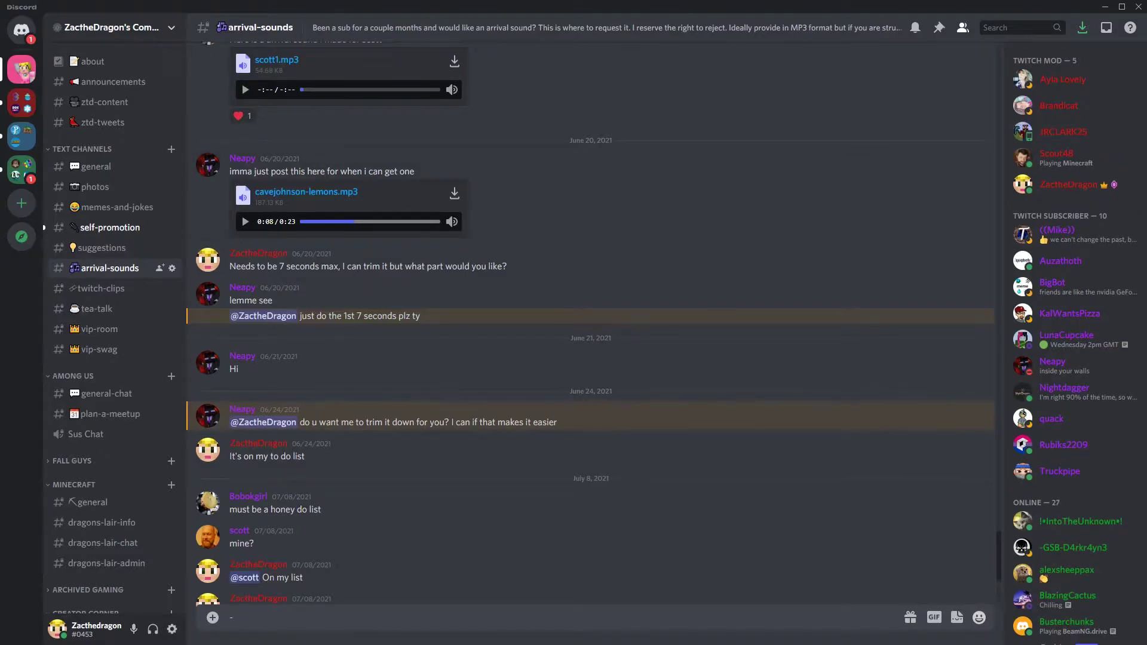
left_click(453, 206)
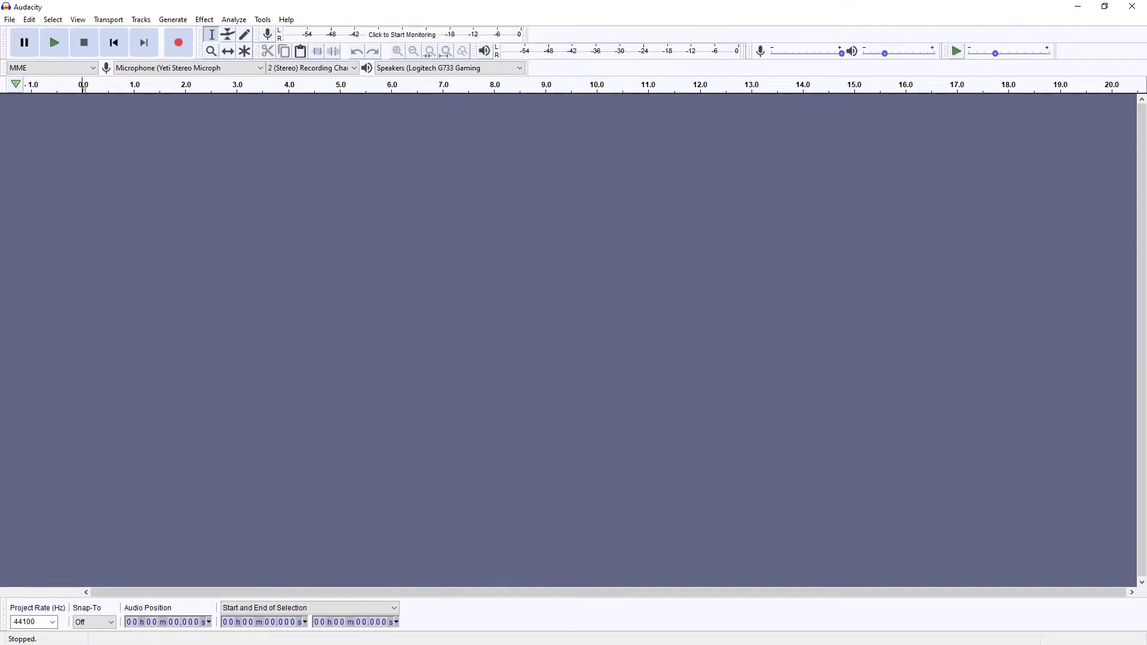
Step: Import the downloaded cavejohnson-lemons file into Audacity and play its opening seconds to find the cut point
key("alt+Tab")
left_click_drag(441, 194, 72, 267)
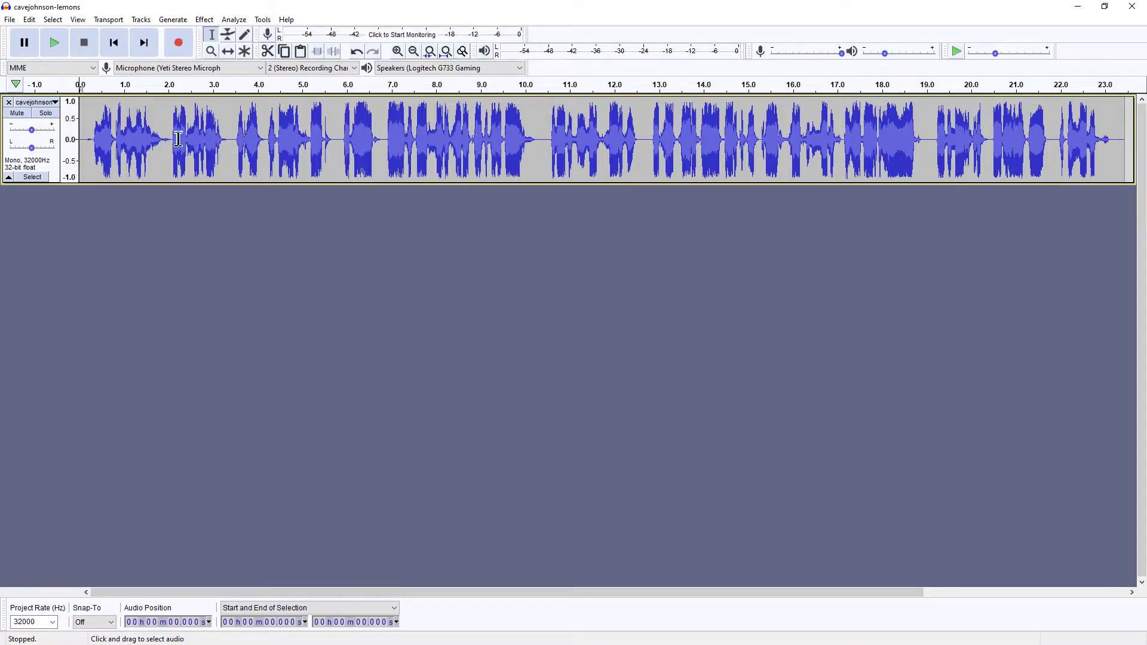
key("ctrl+a")
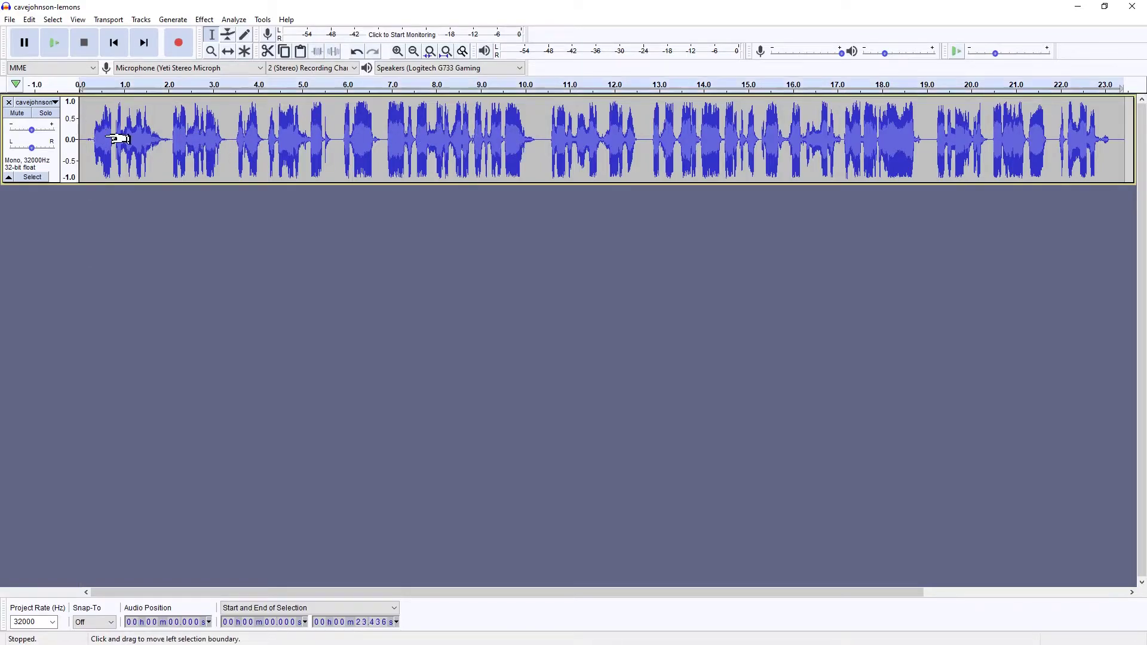
key("space")
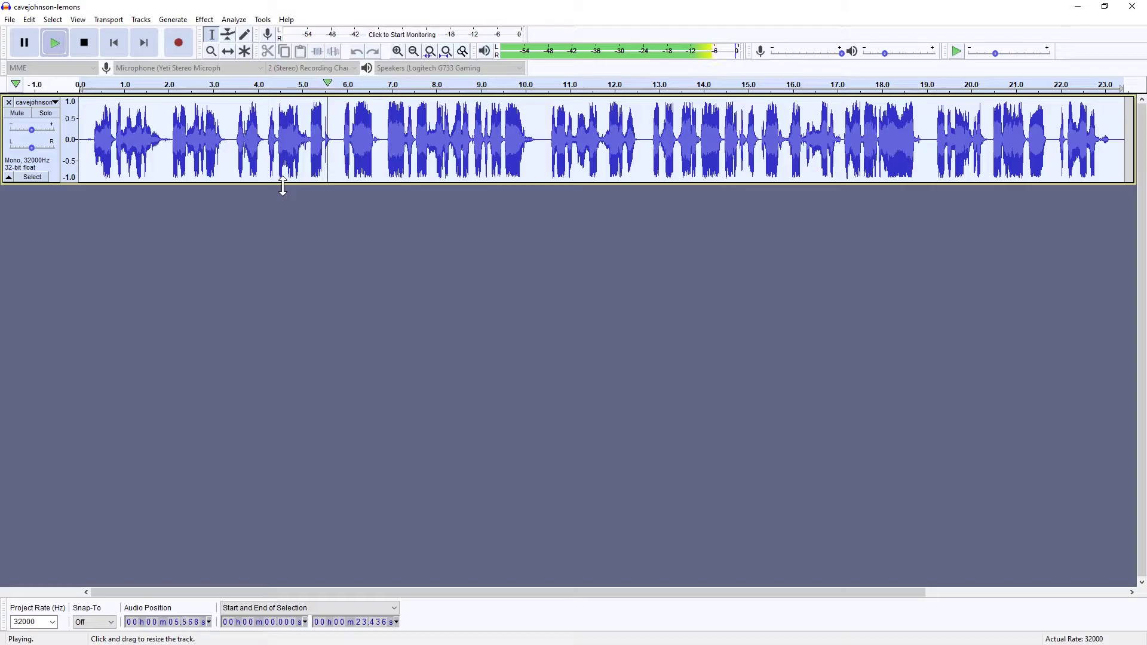
key("space")
Step: Delete everything in the track after about 5.7 seconds
left_click_drag(335, 129, 1133, 143)
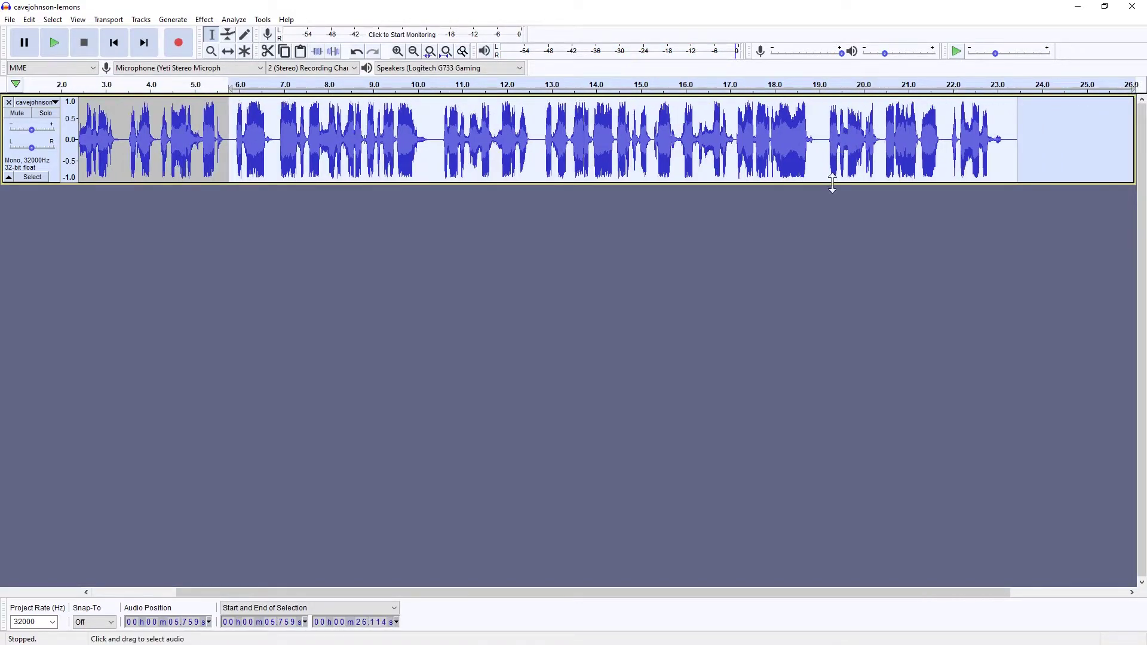
key("Delete")
left_click_drag(361, 117, 224, 134)
key("Delete")
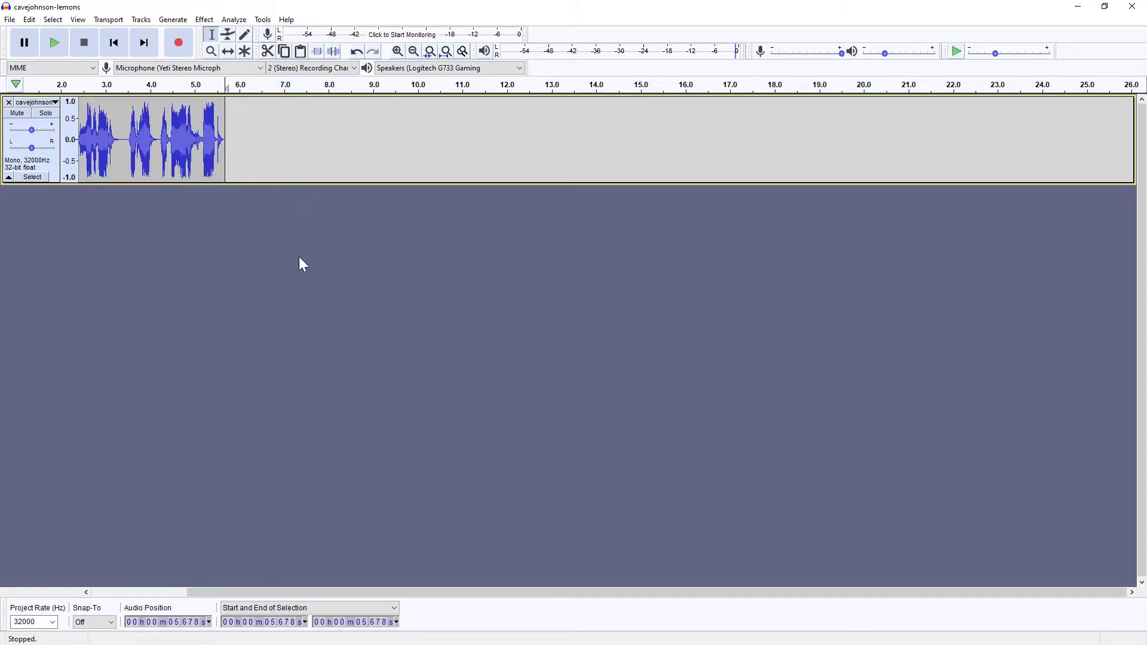
left_click_drag(359, 594, 205, 573)
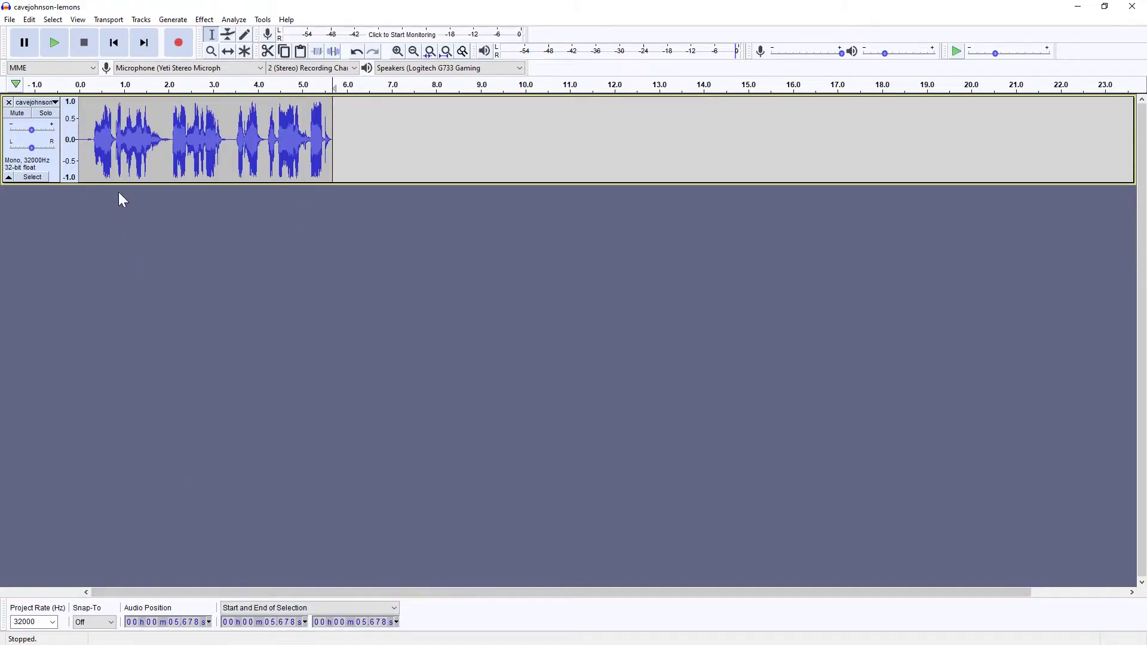
Step: Delete the short silence of about 0.3 seconds at the start of the clip and play back the whole trimmed clip
left_click_drag(93, 139, 80, 140)
key("Delete")
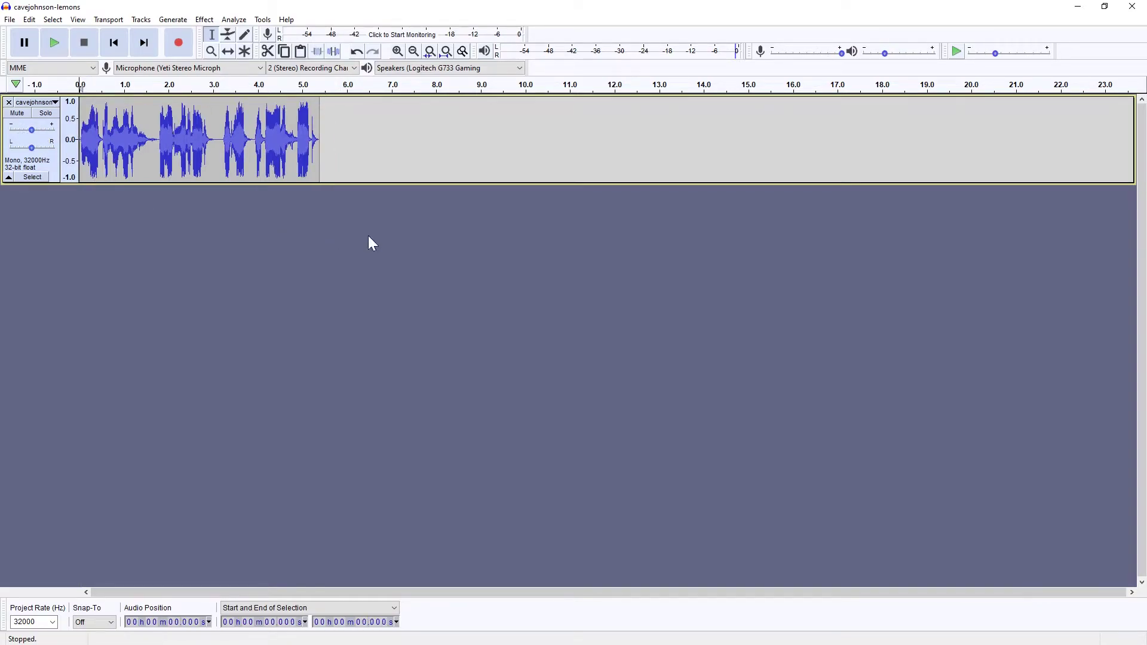
key("ctrl+a")
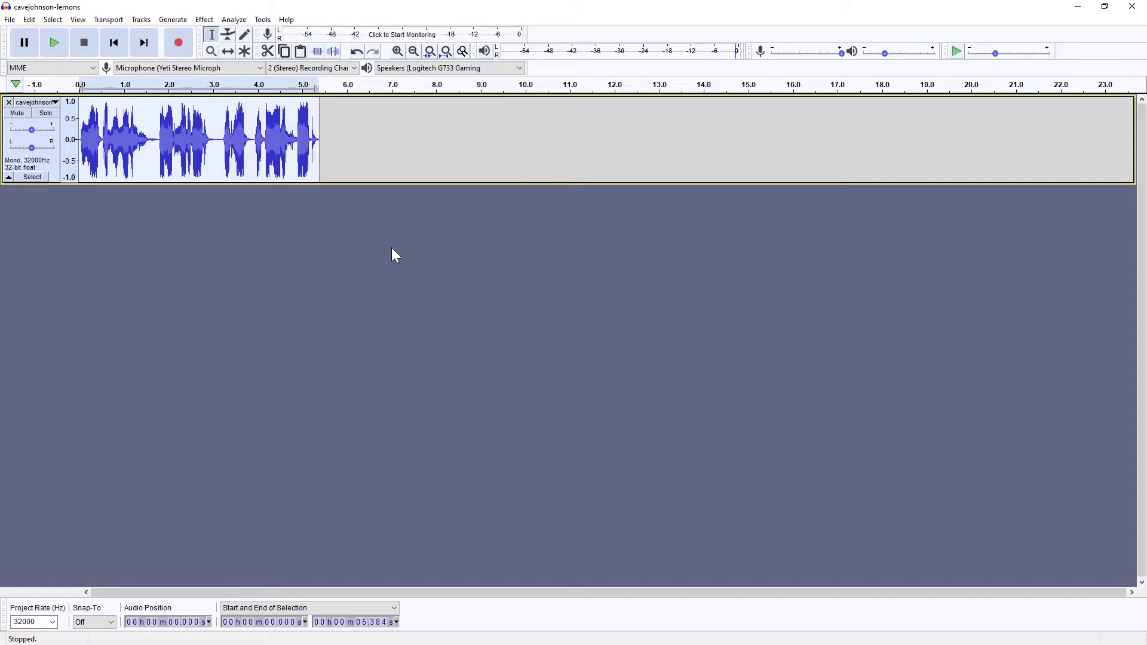
key("space")
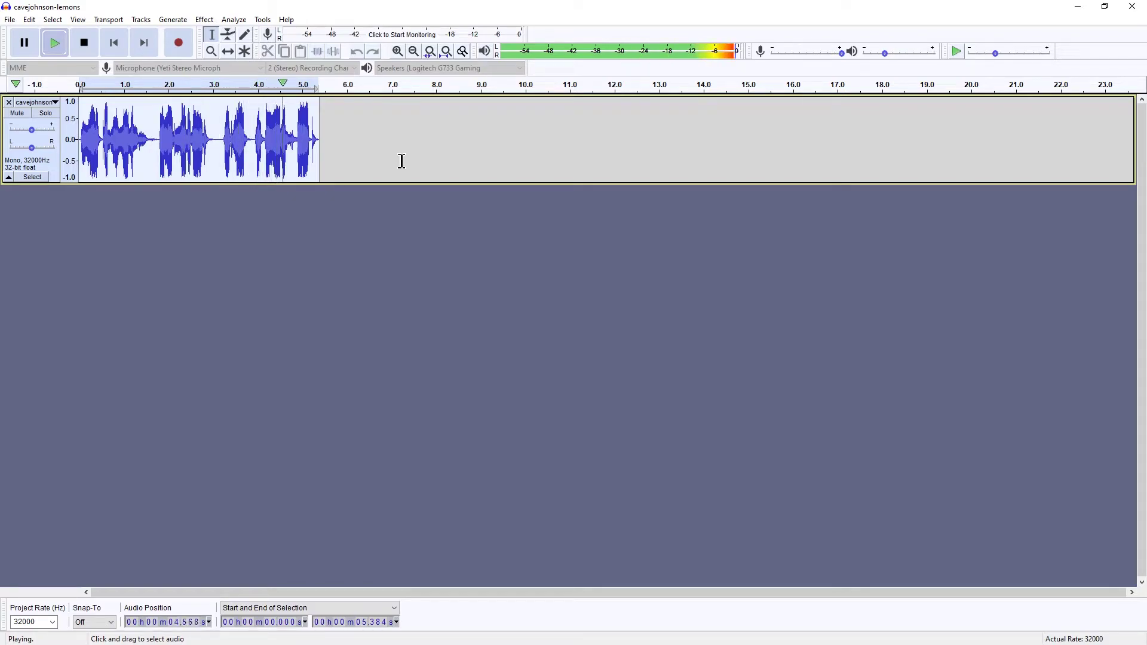
Step: Start an audio export in MP3 format and choose the Sub folder inside Twitch Sound Effects as its destination
left_click(10, 19)
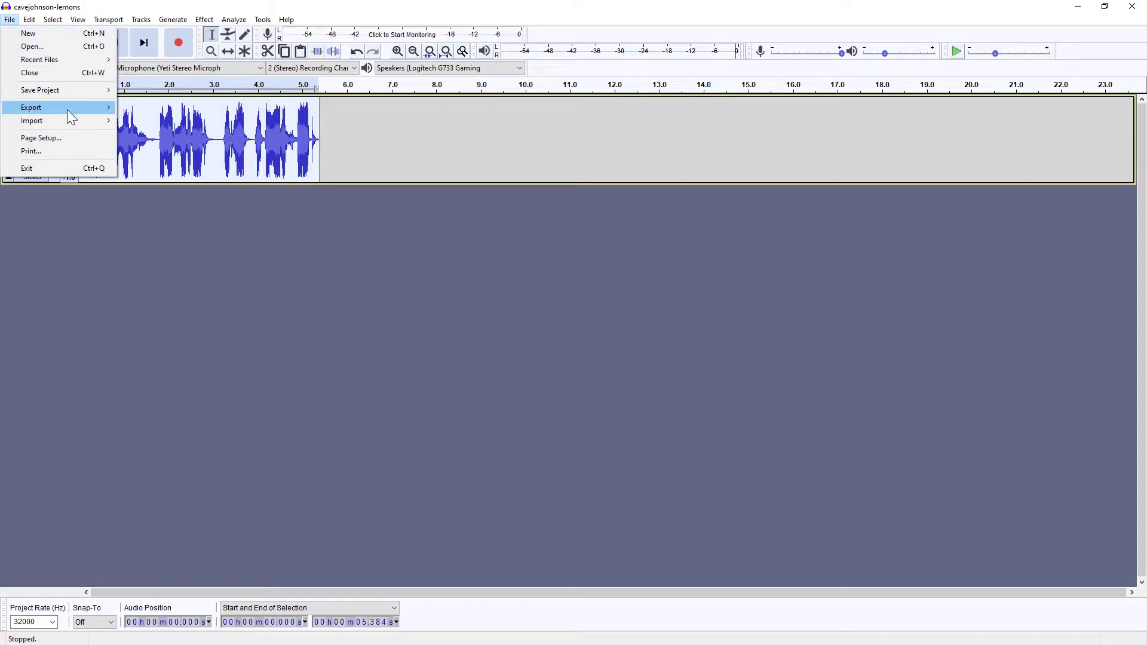
mouse_move(69, 108)
key("ctrl+shift+e")
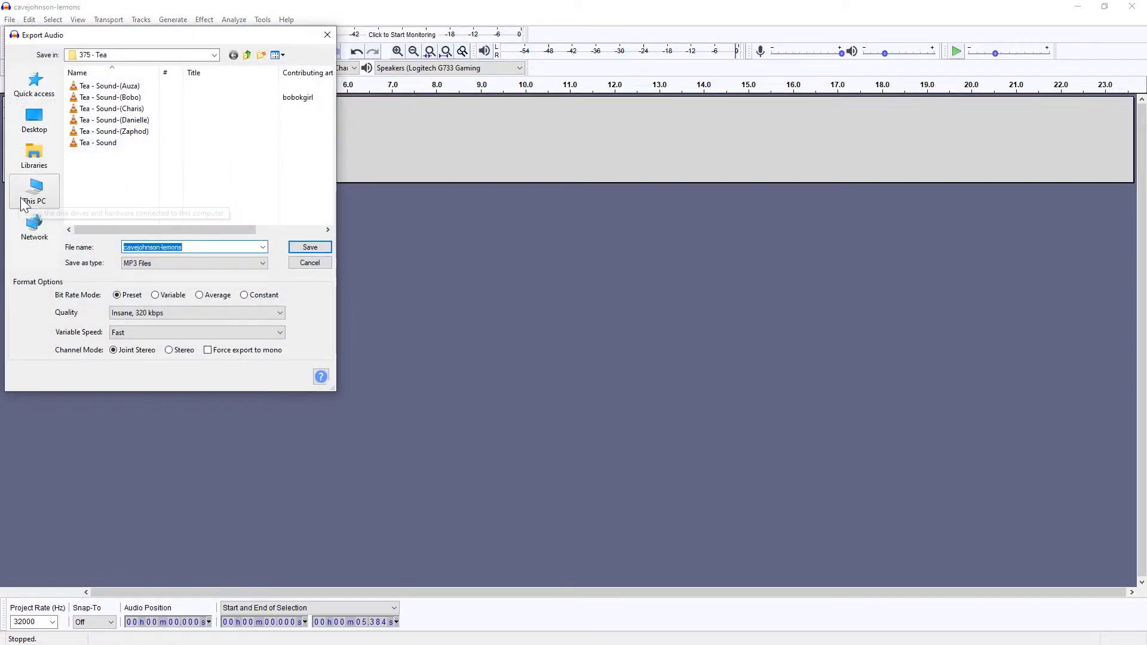
left_click(247, 56)
left_click(247, 55)
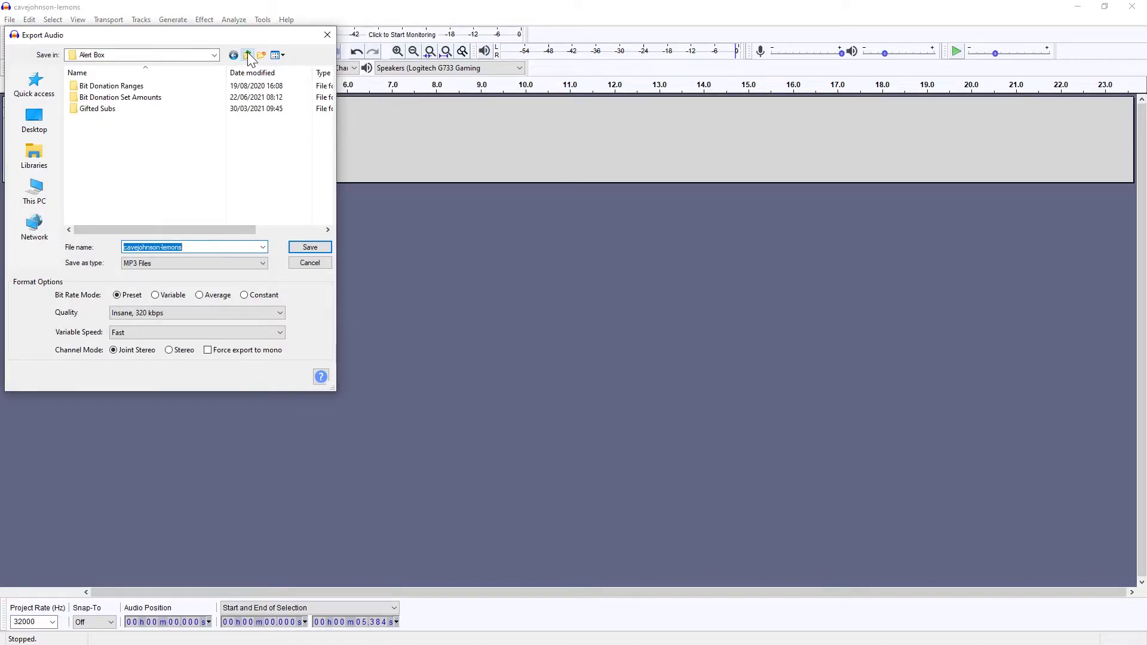
left_click(34, 84)
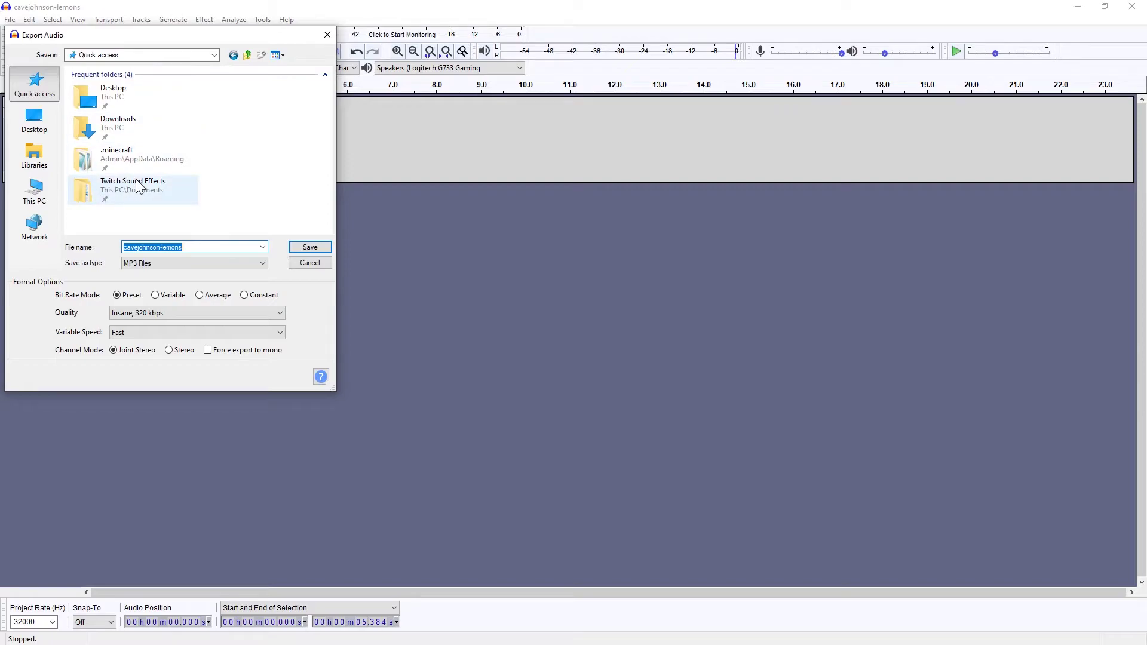
double_click(138, 190)
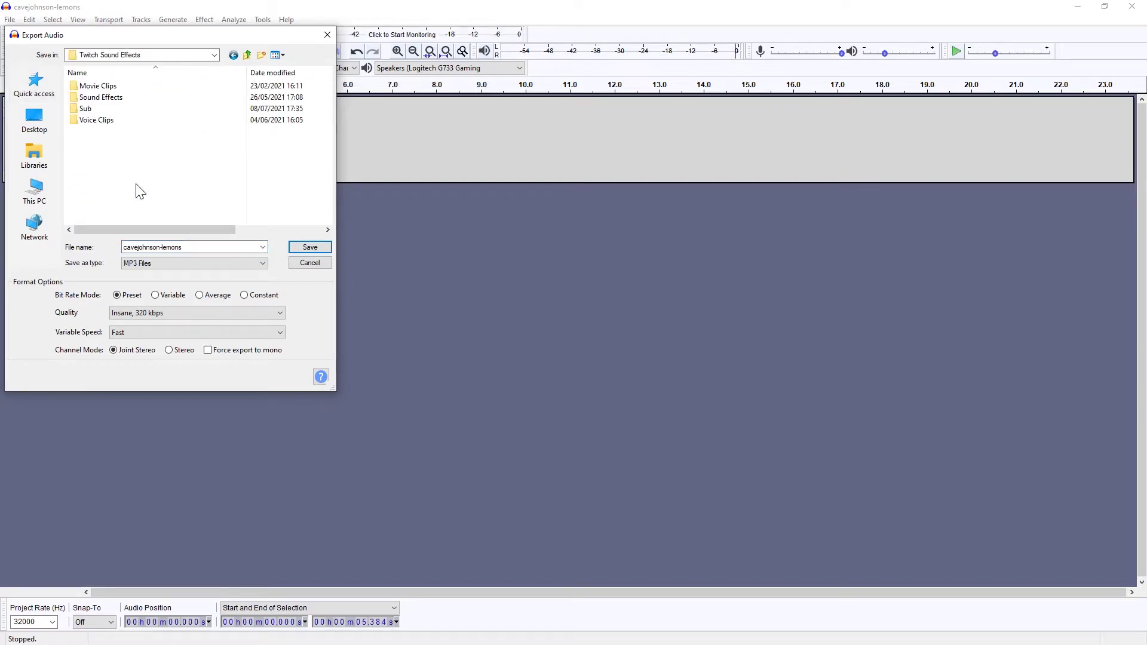
double_click(101, 111)
Step: Save the MP3 export as neapymc with the metadata tags as they are, and close Audacity
left_click(127, 247)
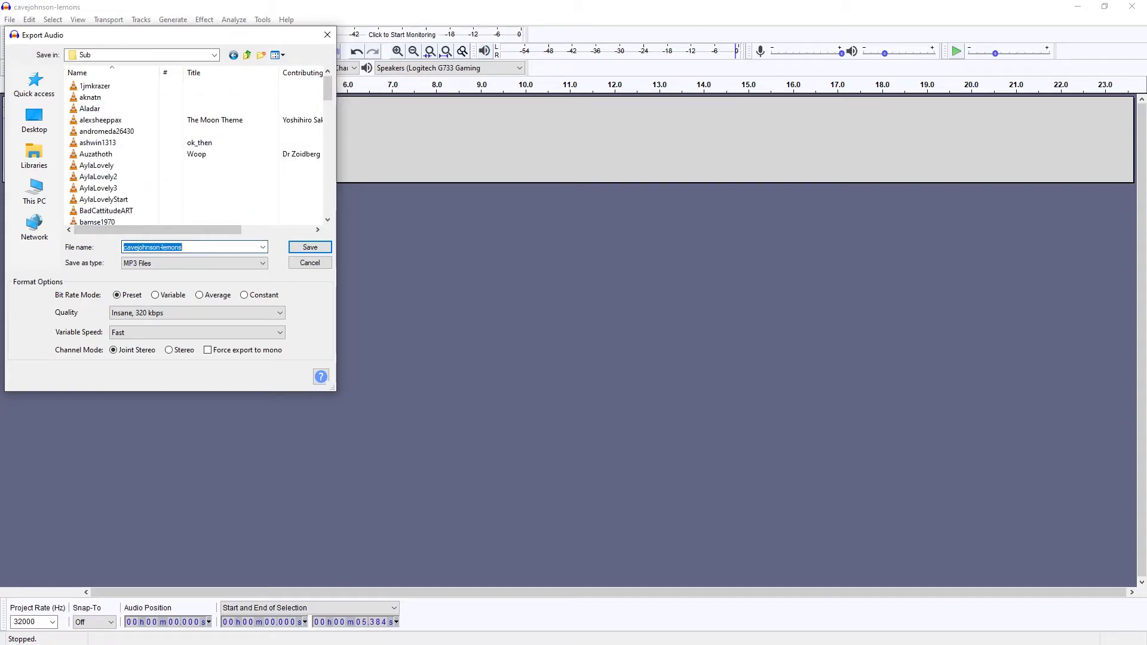
type("neapymc")
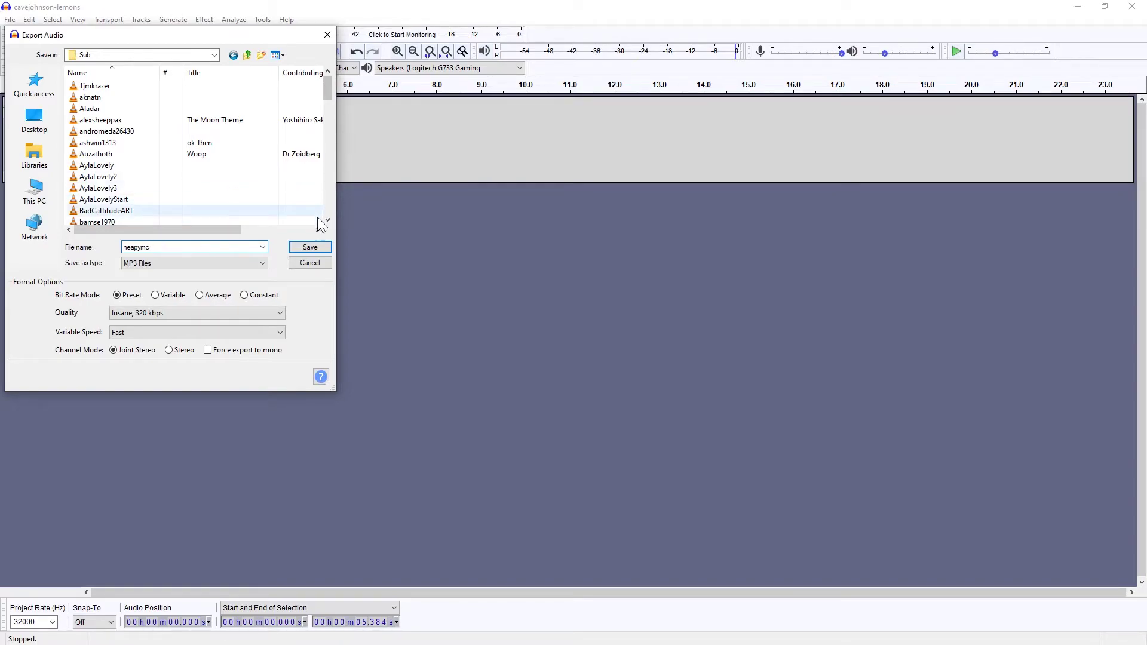
left_click(312, 250)
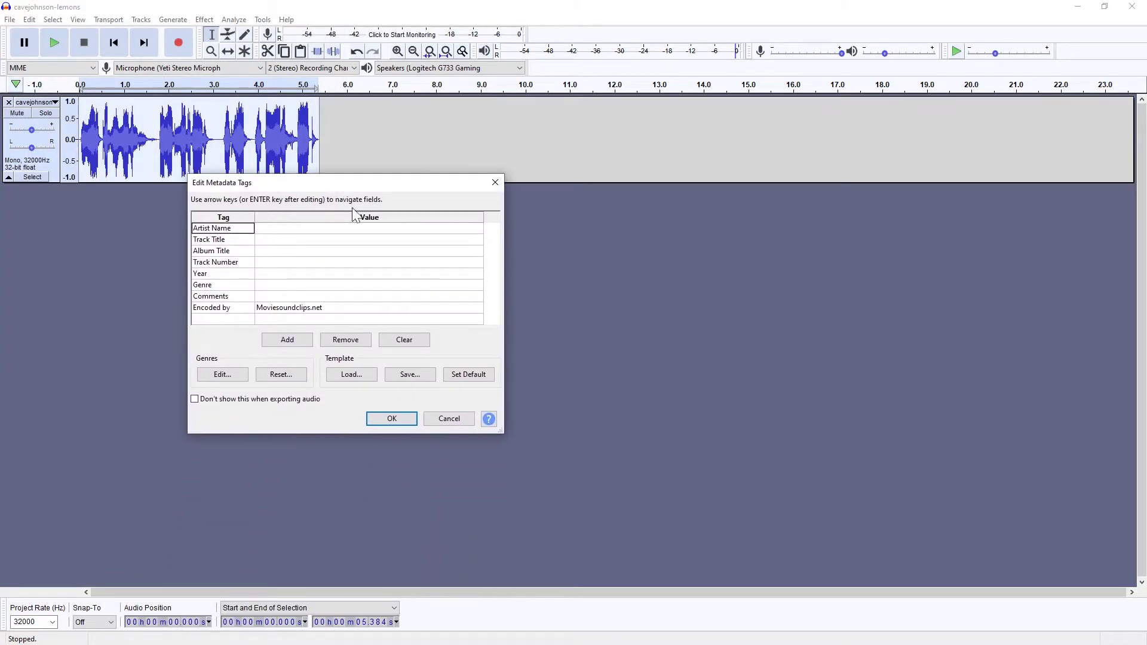
left_click(393, 418)
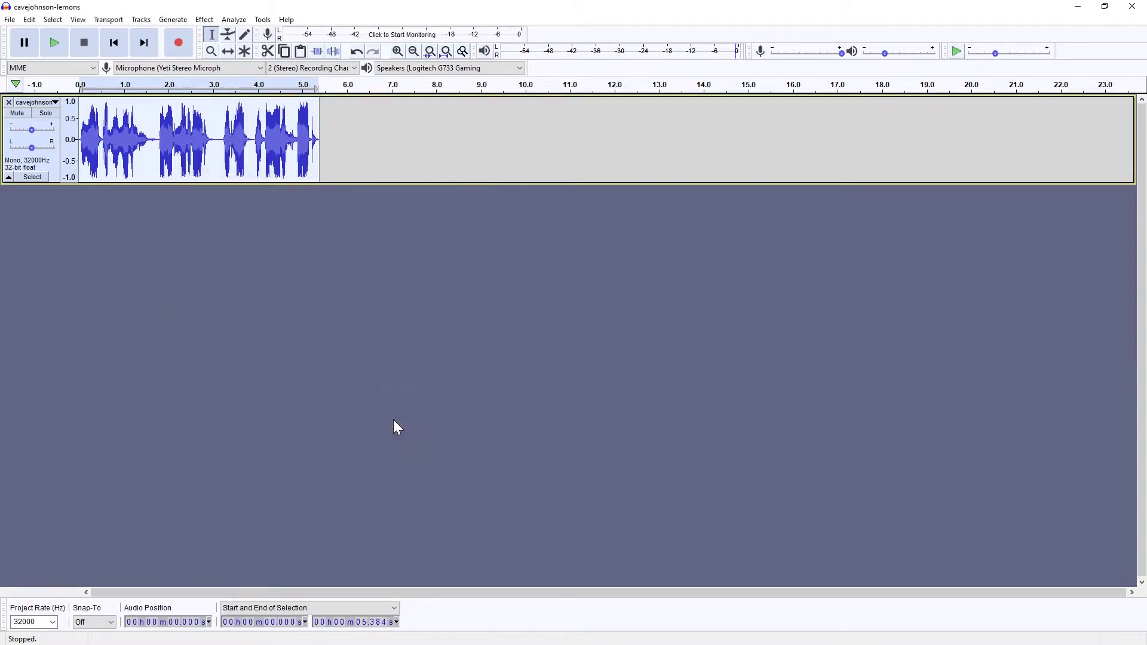
left_click(1131, 7)
left_click(596, 326)
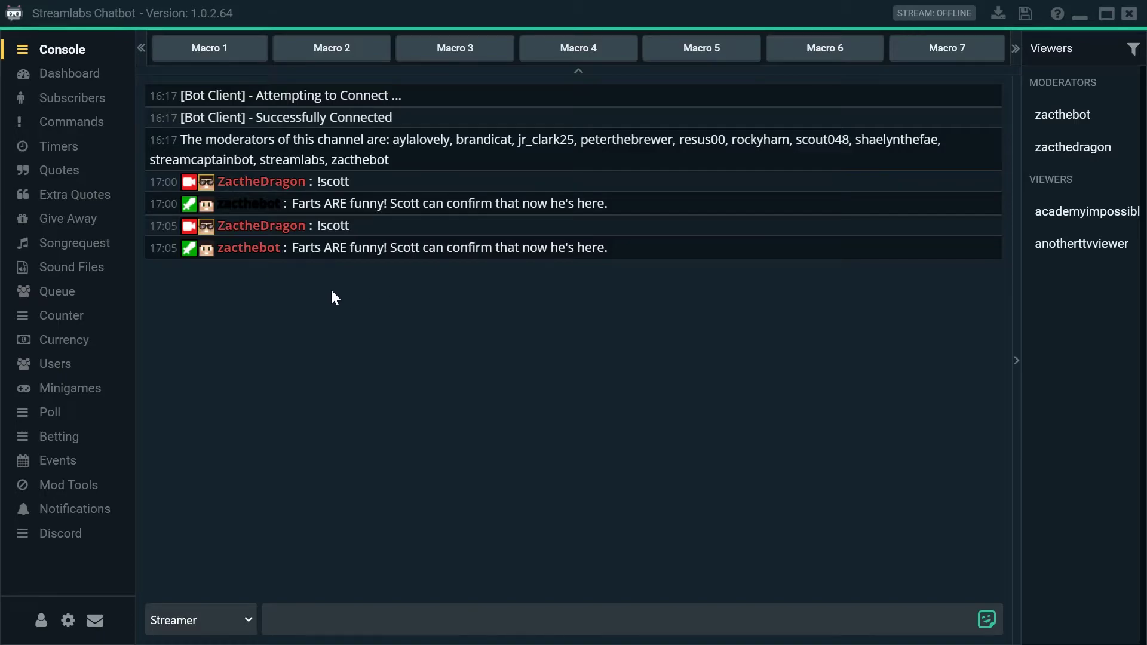
Step: In the Sound Files list of Streamlabs Chatbot, examine the settings of the first entry in the SUB group
left_click(94, 272)
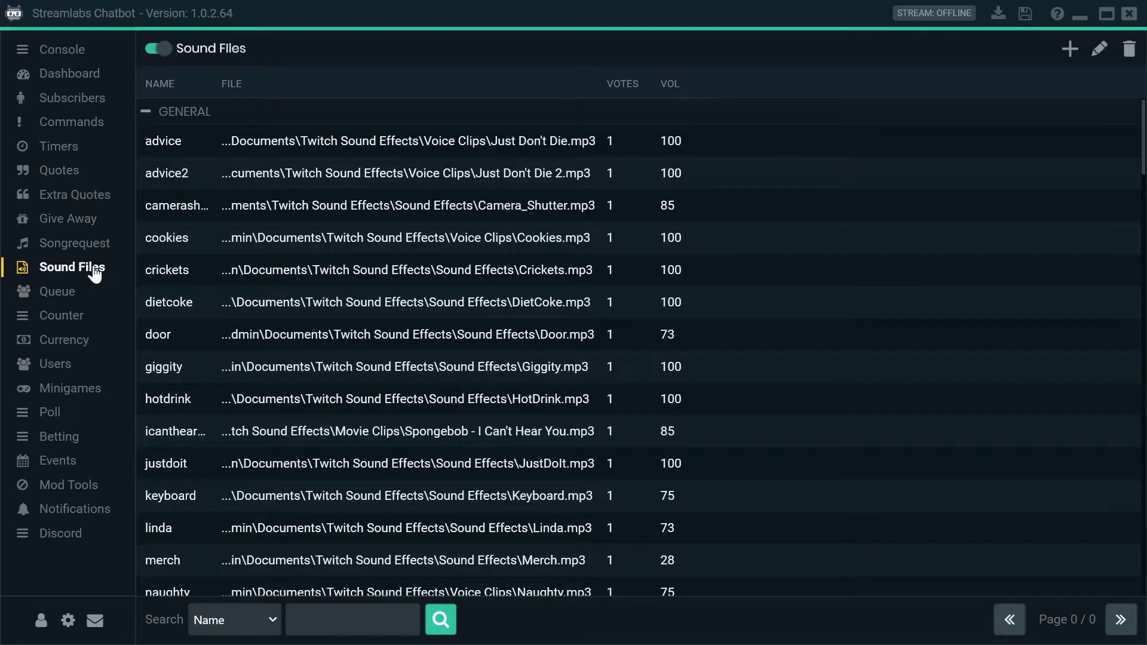
scroll(406, 145, "down", 10)
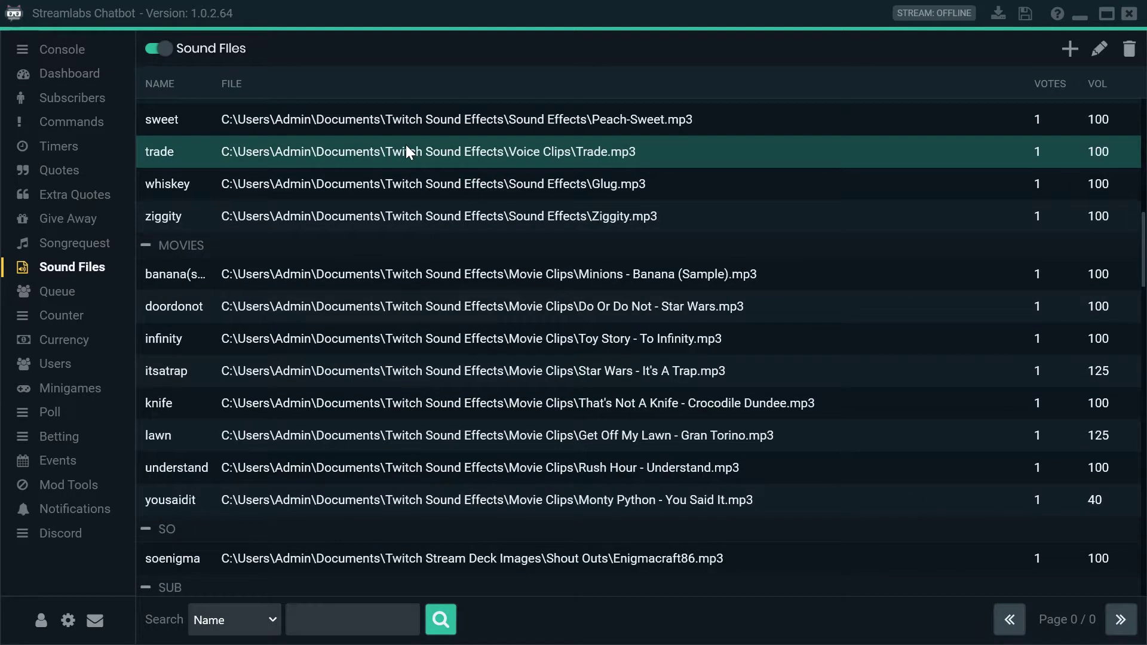
scroll(406, 144, "down", 5)
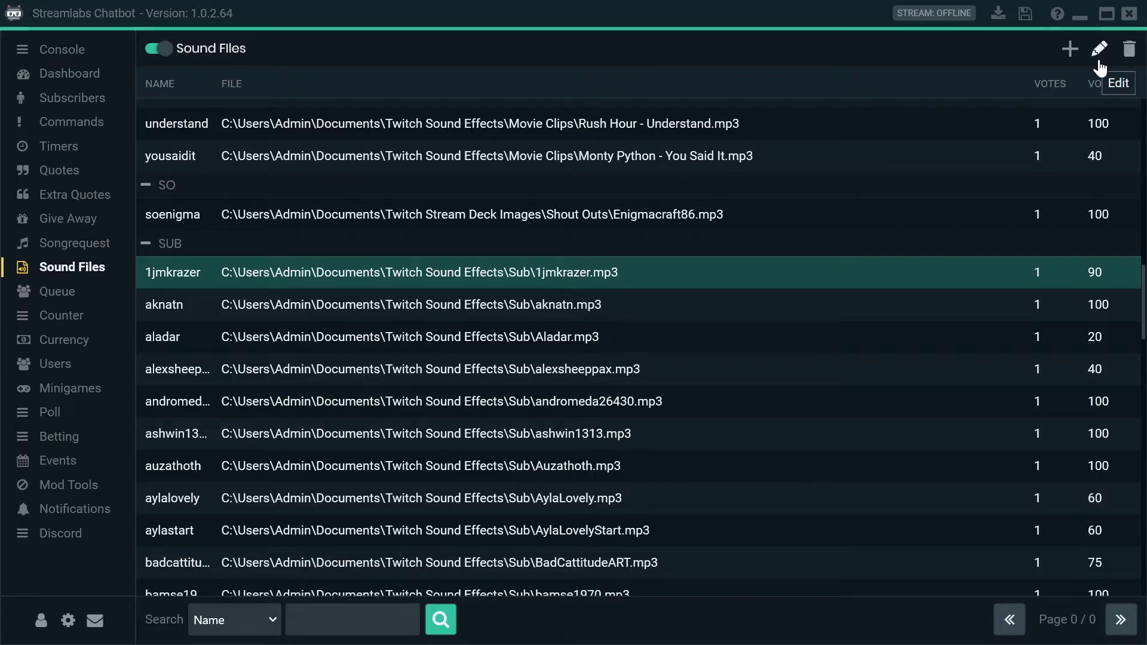
left_click(401, 304, "ctrl")
left_click(420, 263)
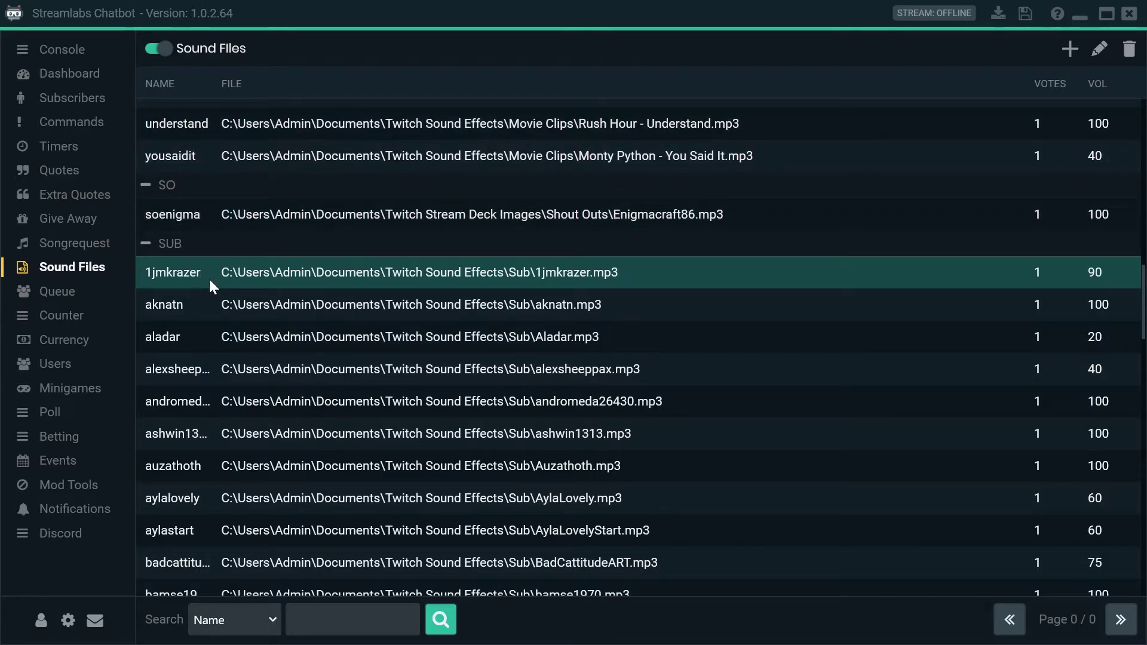
left_click(1099, 49)
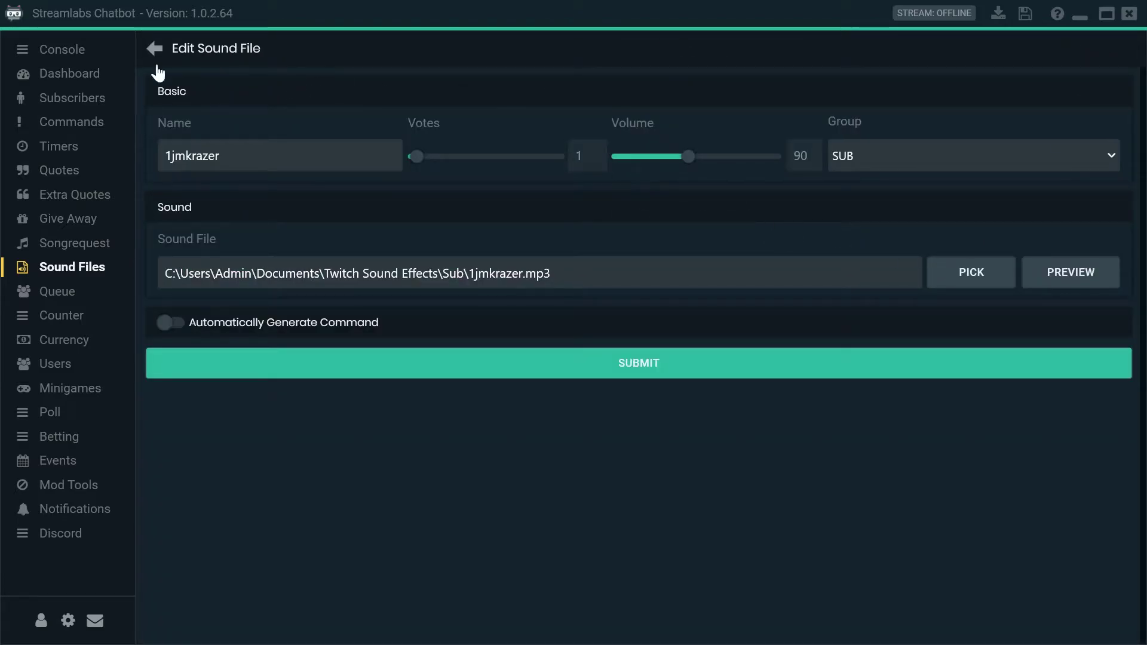
left_click(153, 50)
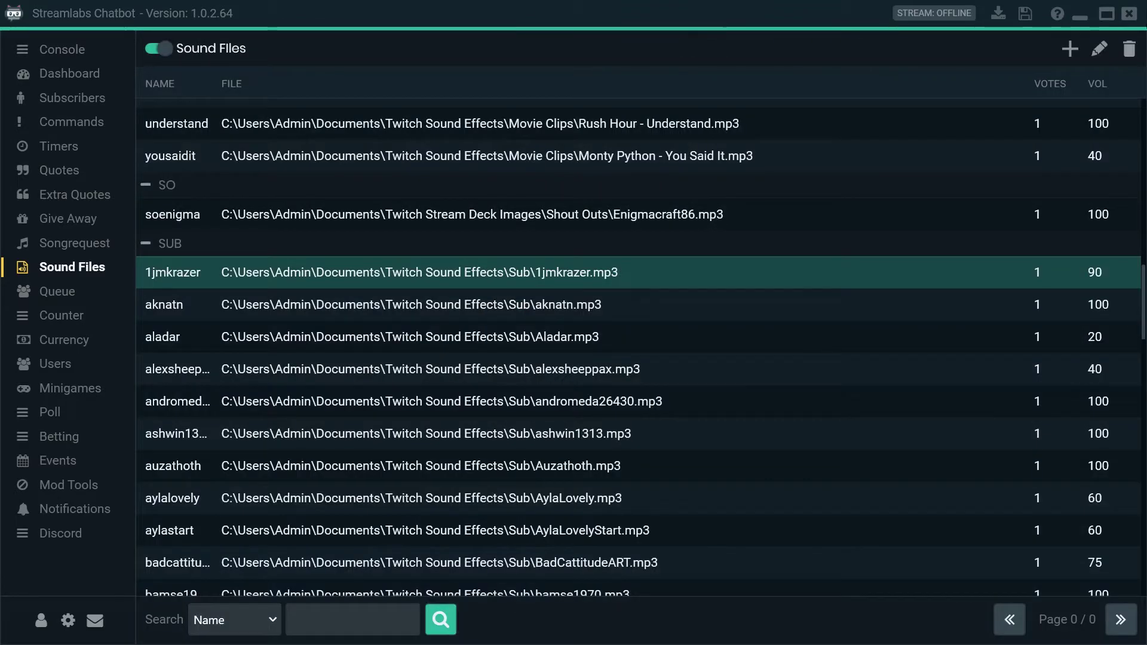
Step: Start a new sound file entry named neapymc and choose neapymc.mp3 from the Sub folder of Twitch Sound Effects as its sound
left_click(1071, 50)
type("neapymc")
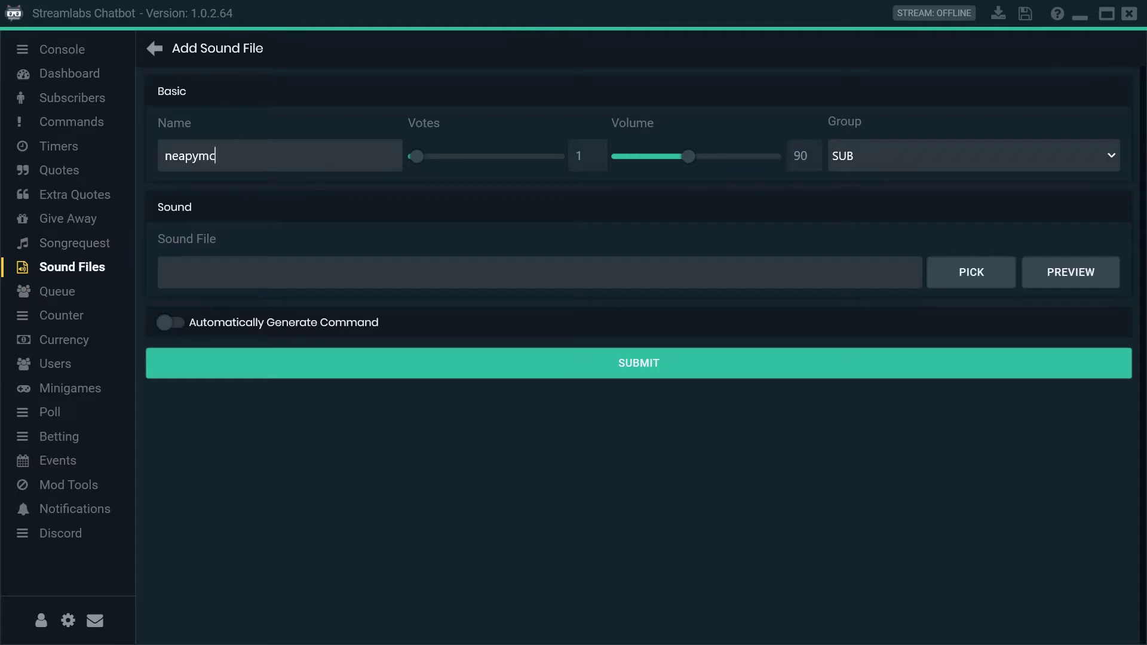
left_click(998, 274)
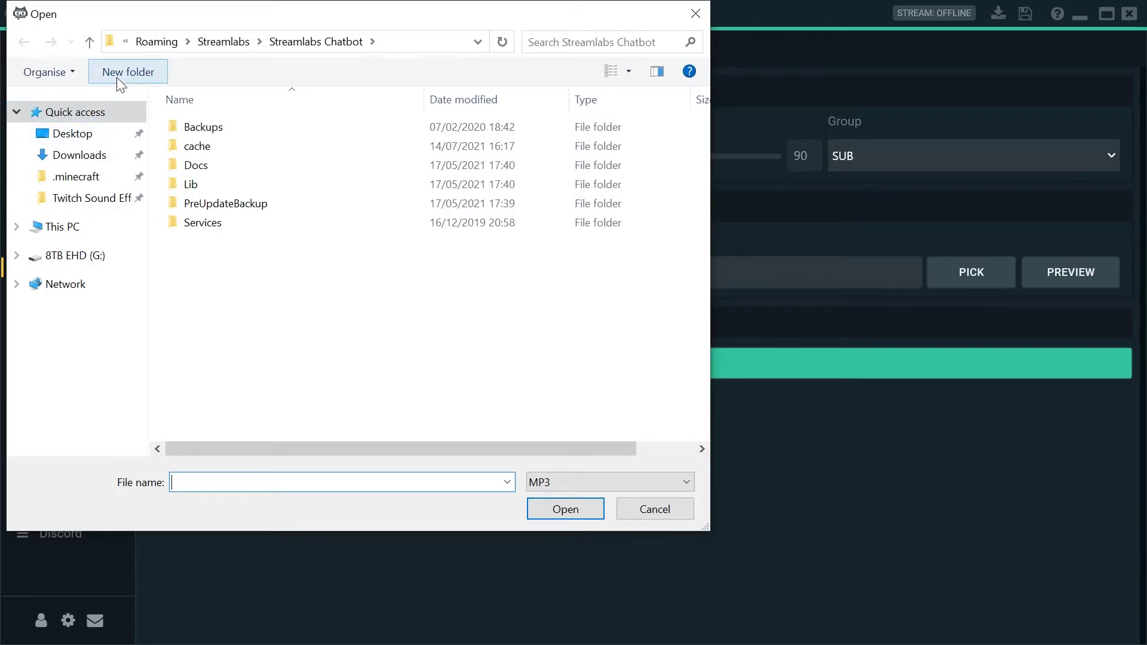
left_click(78, 112)
double_click(439, 212)
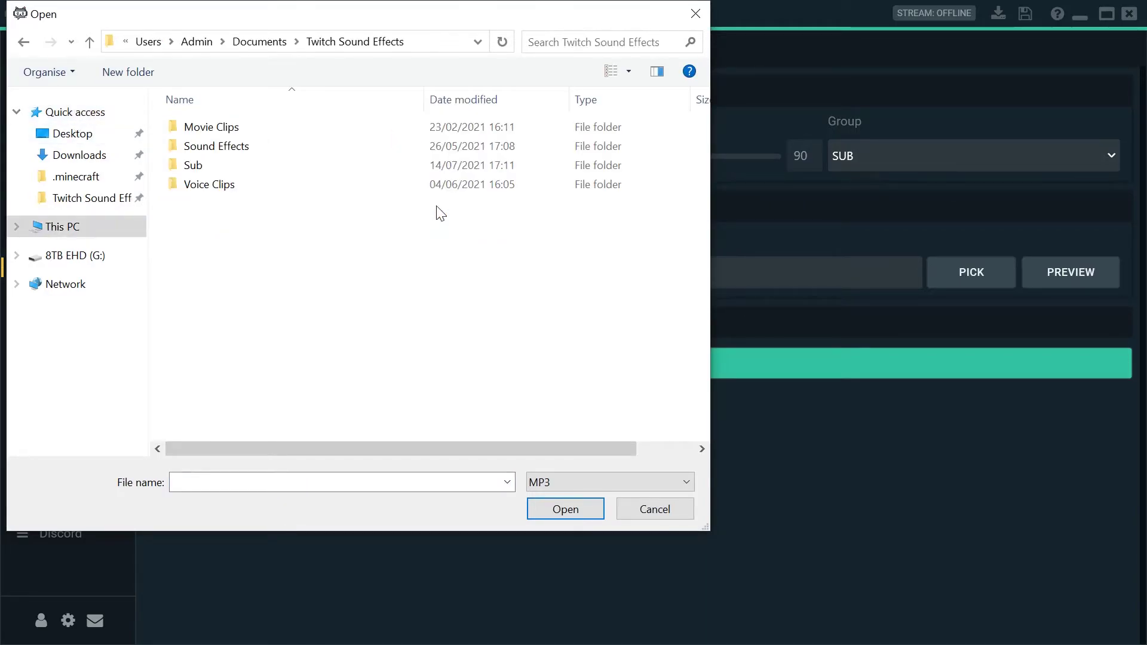
double_click(206, 165)
scroll(221, 227, "down", 14)
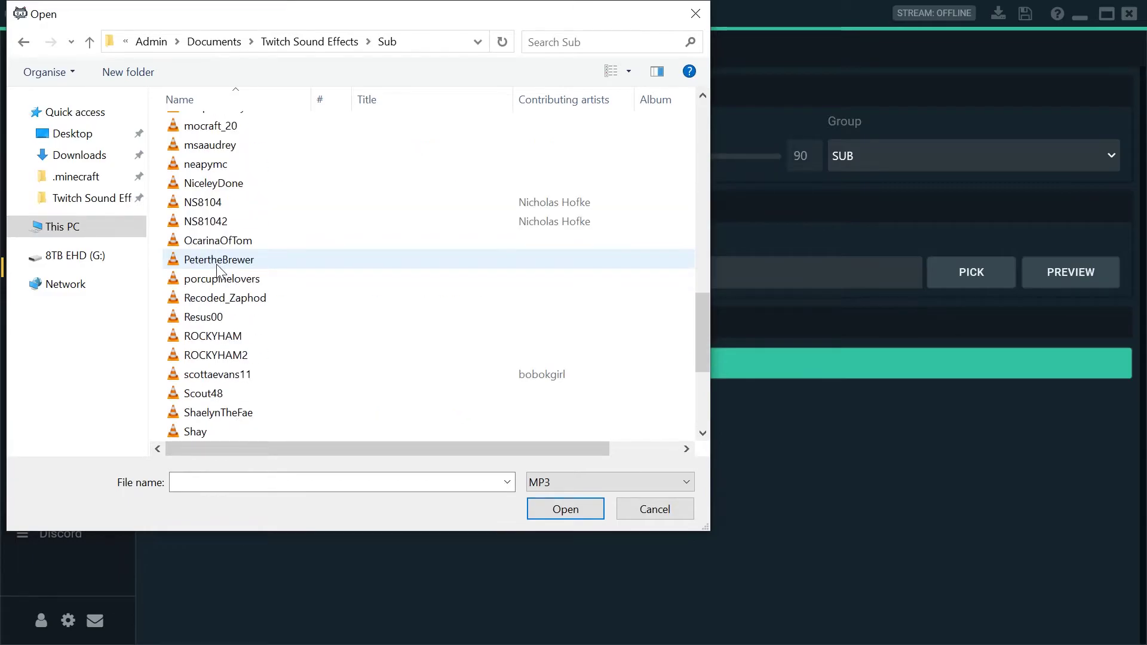
scroll(226, 239, "up", 1)
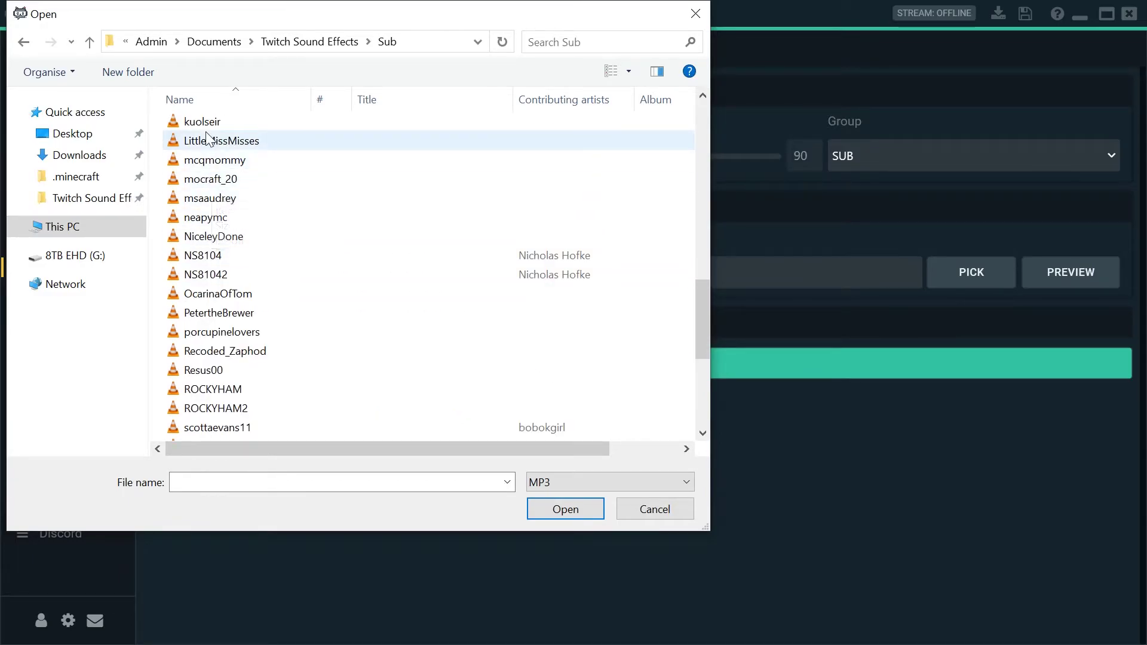
left_click(224, 218)
left_click(565, 509)
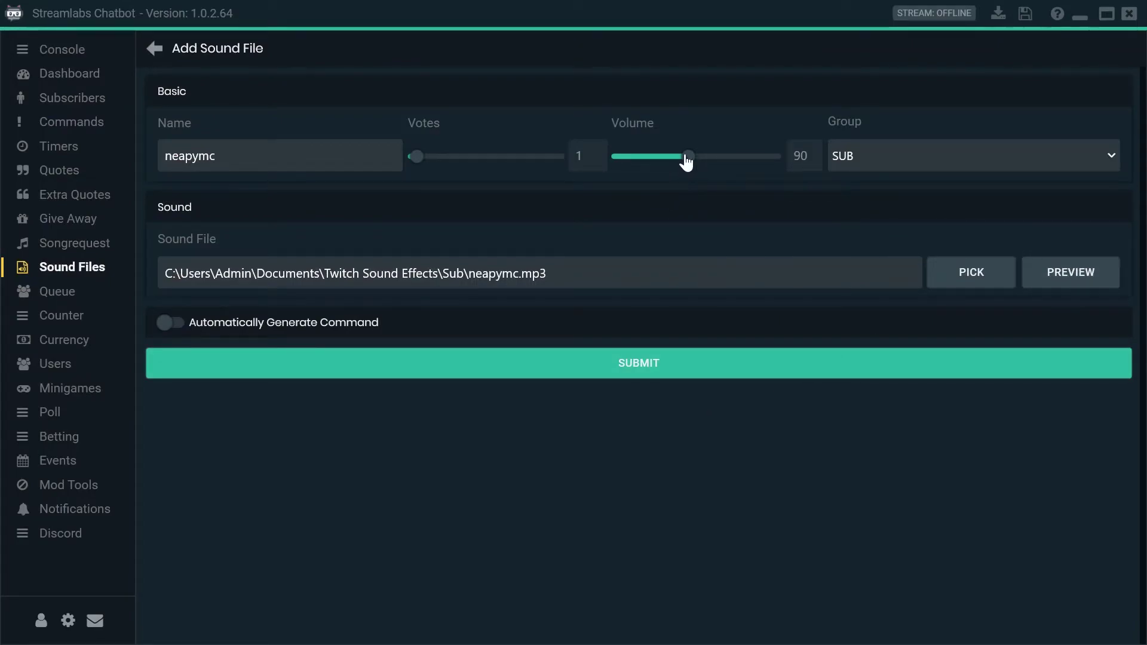
Step: Set the sound file's volume to 100 and submit the new entry
left_click_drag(688, 158, 691, 172)
left_click_drag(696, 161, 701, 164)
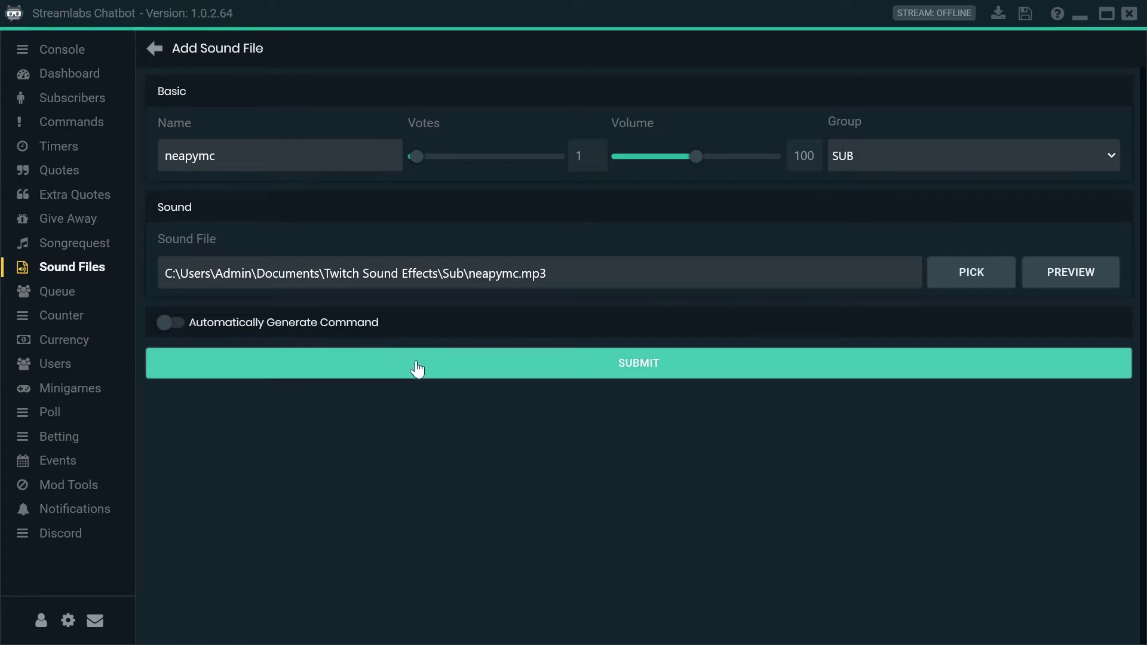
left_click(439, 380)
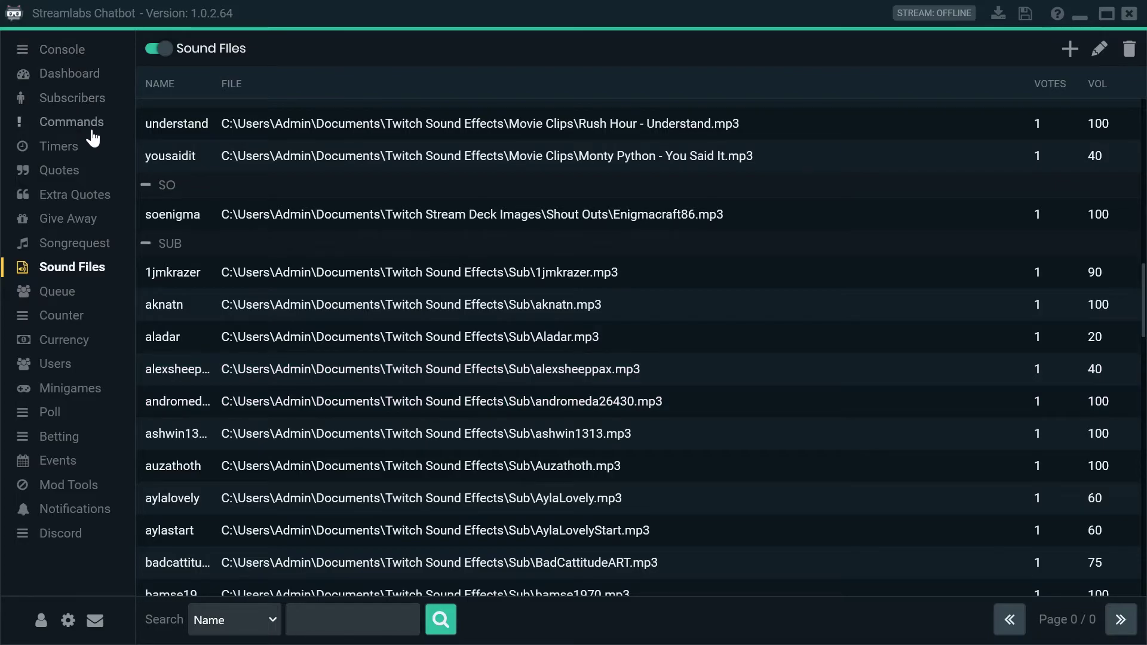
Step: Find the SUB group in the Commands list and examine the settings of its third command shown on the last page
left_click(77, 121)
scroll(372, 329, "down", 5)
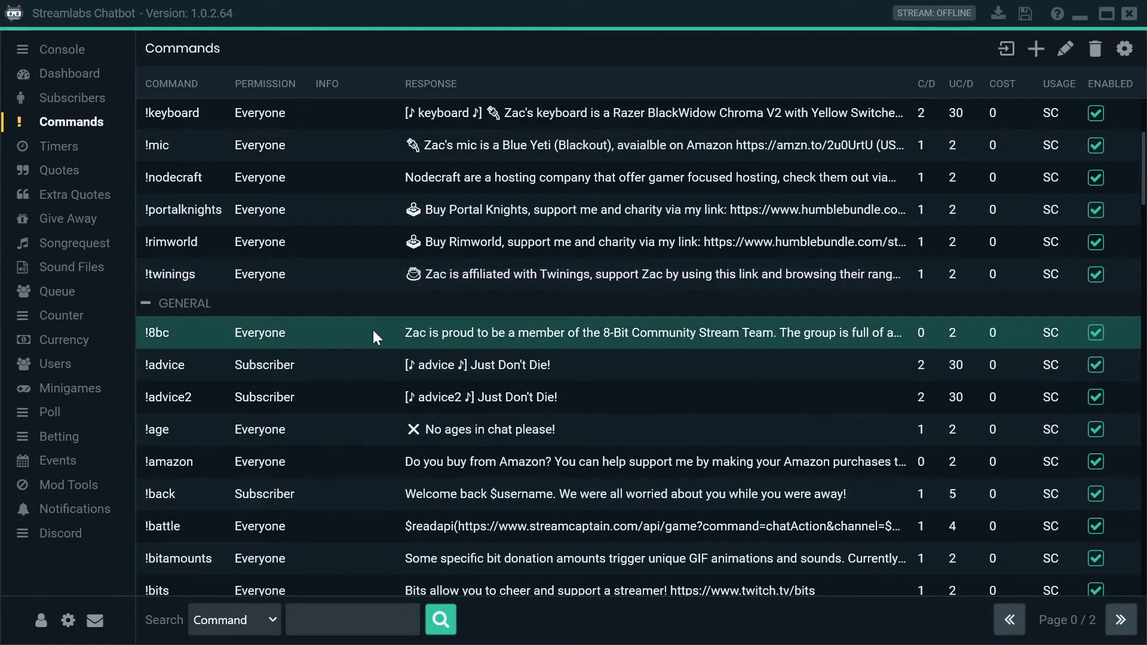
scroll(373, 330, "down", 2)
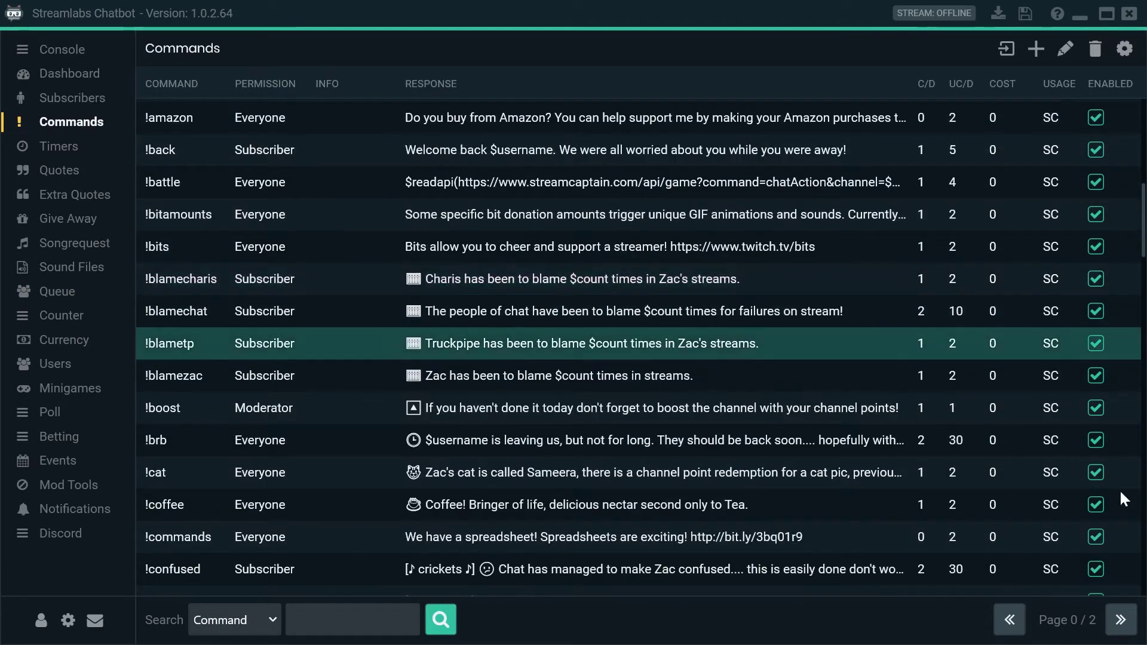
left_click(1131, 626)
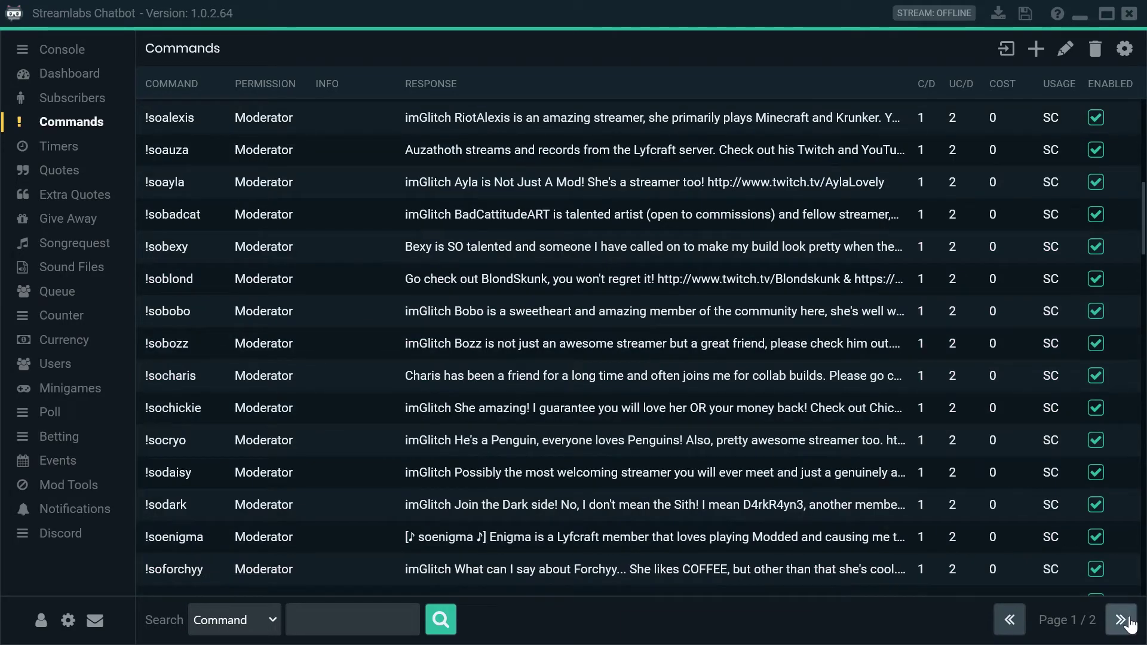
left_click(1131, 626)
scroll(254, 217, "down", 2)
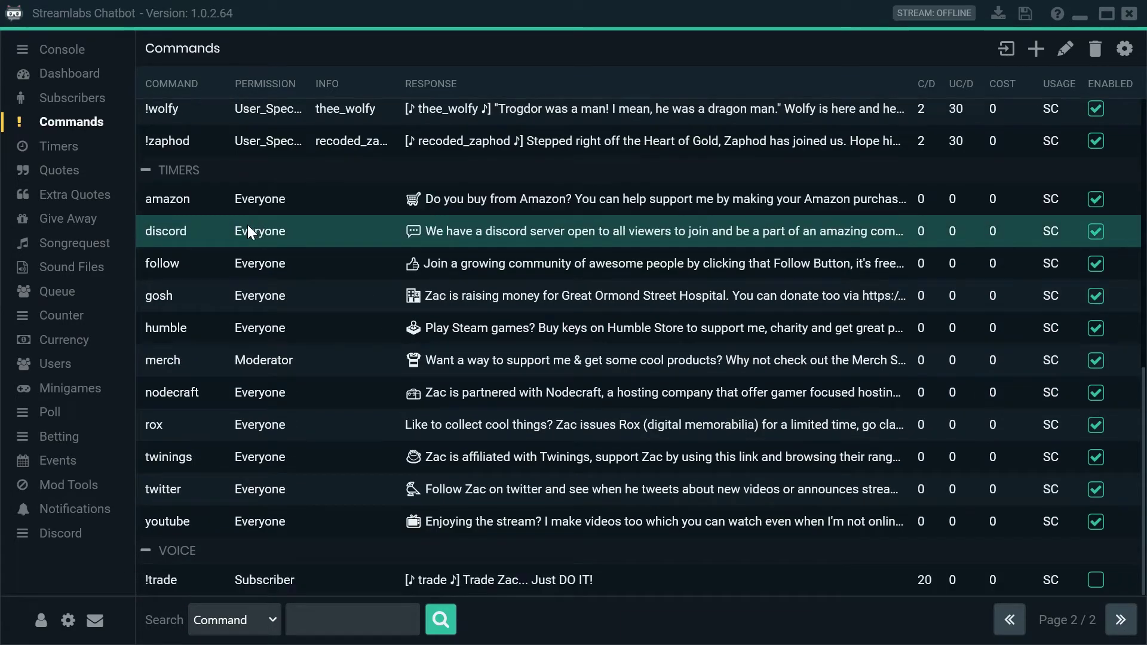
scroll(247, 225, "up", 15)
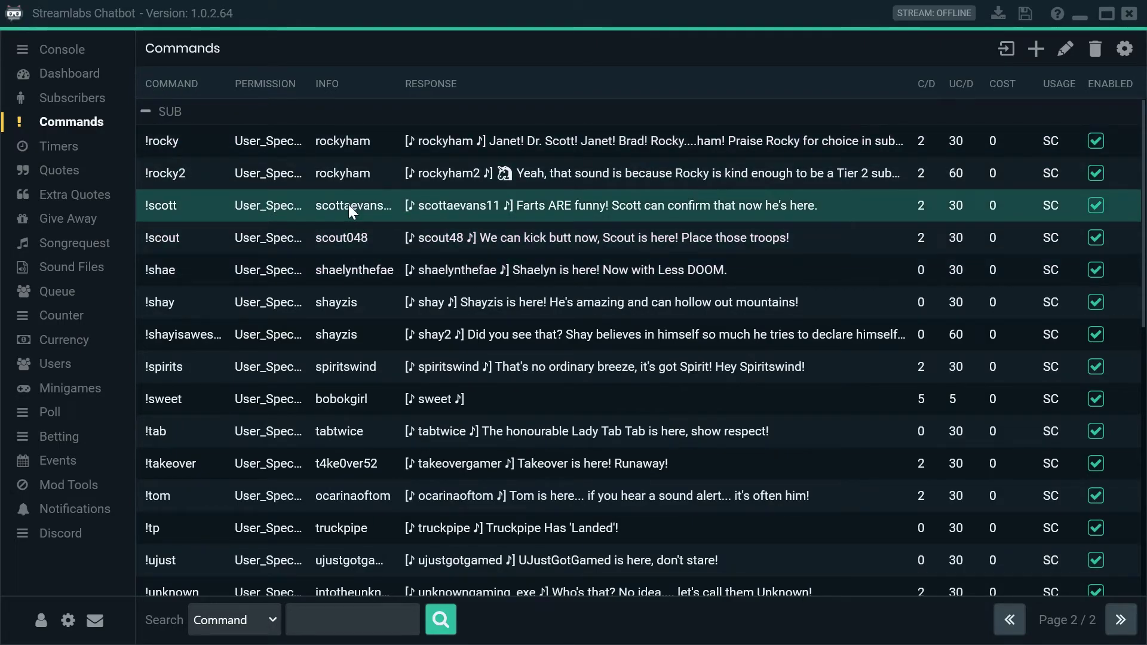
left_click(1065, 49)
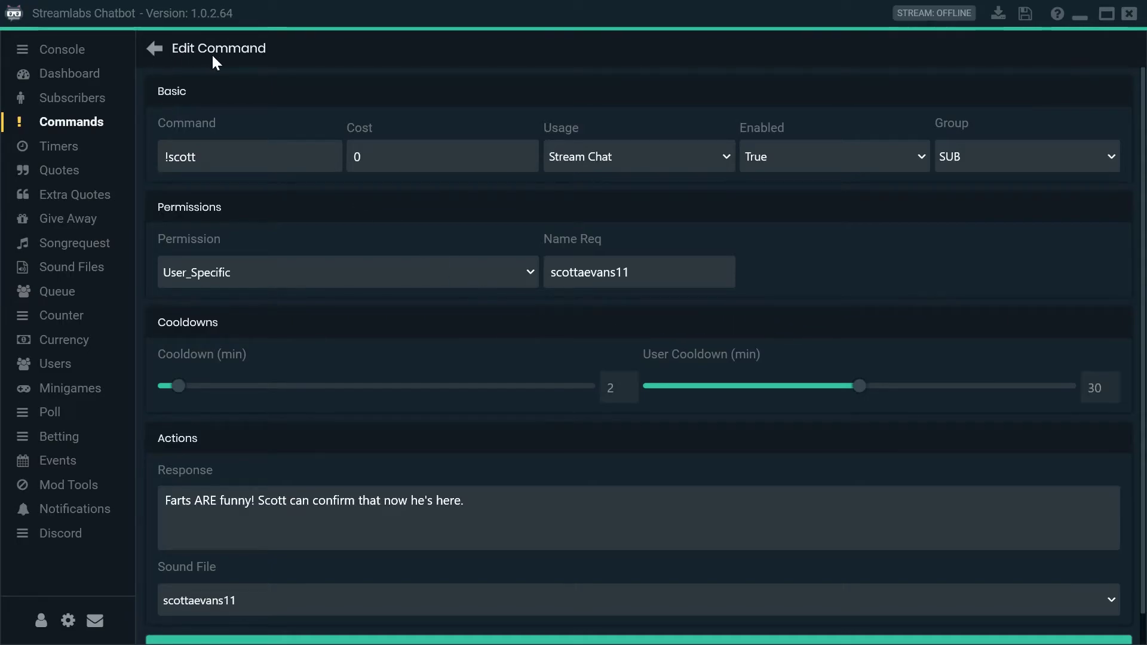
left_click(158, 50)
Step: Start a new command called !neapy and enter the subscriber's username as its required name
left_click(1039, 50)
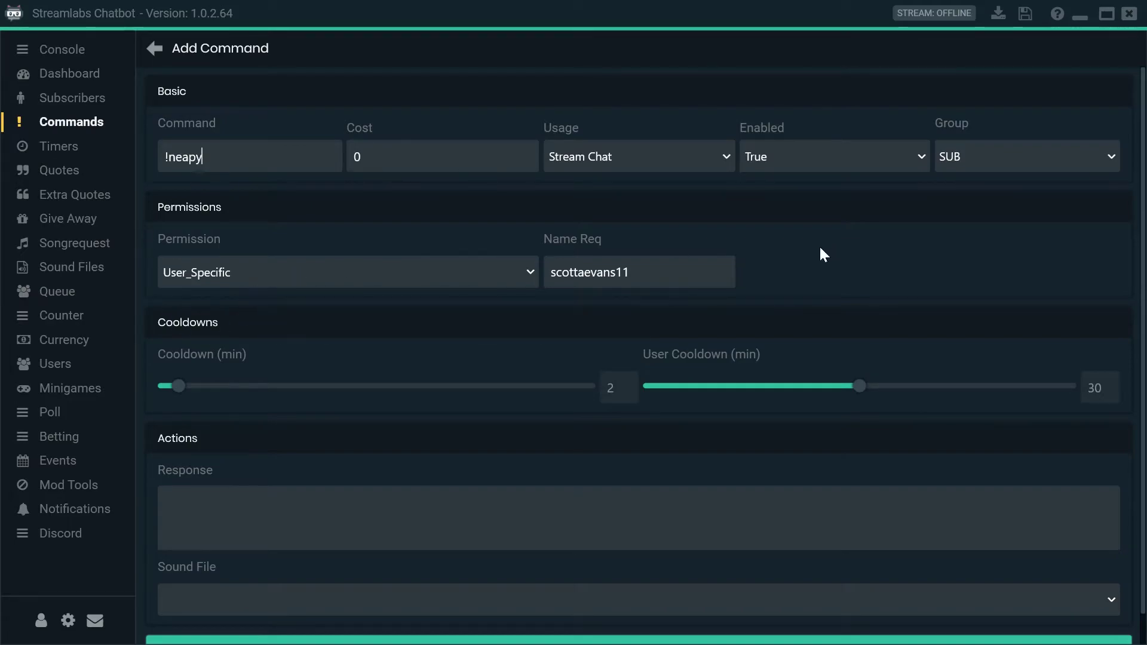
left_click_drag(687, 273, 135, 277)
type("neapymc")
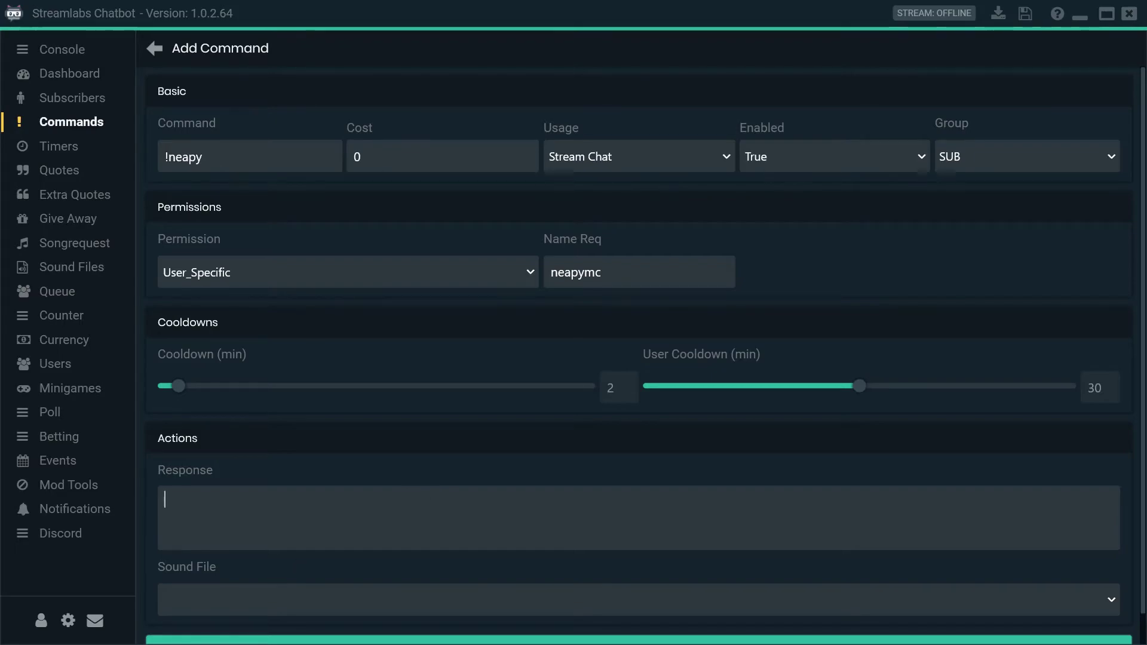
Step: Enter "Neapy is Here! YAY!" as the command's response
type("y")
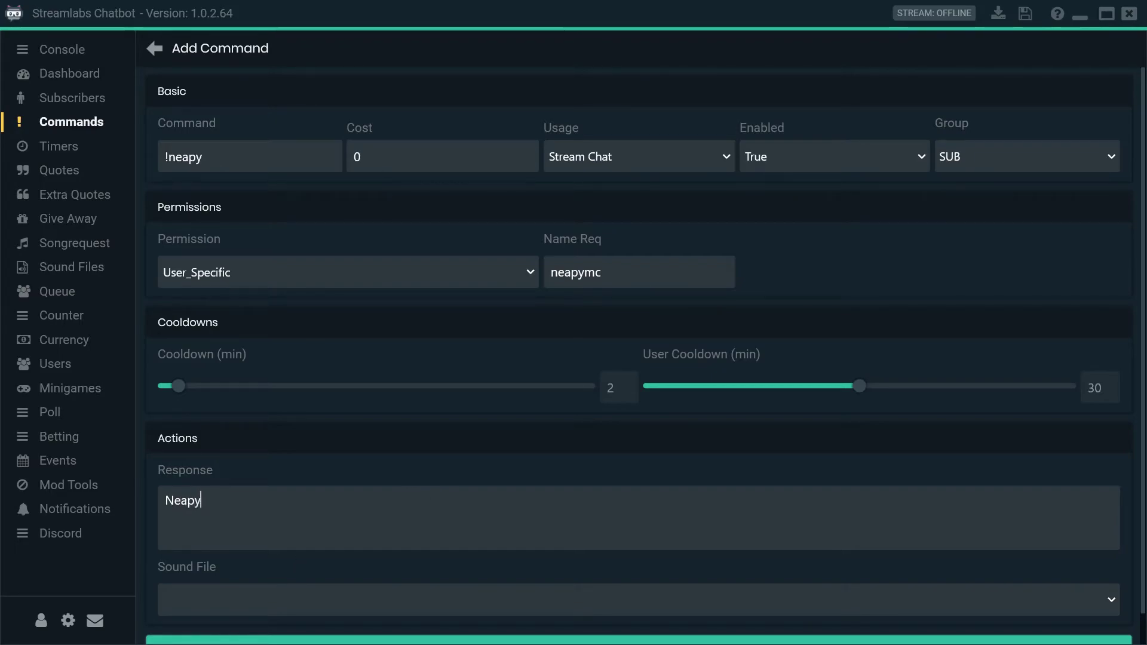
type(" is Here! H")
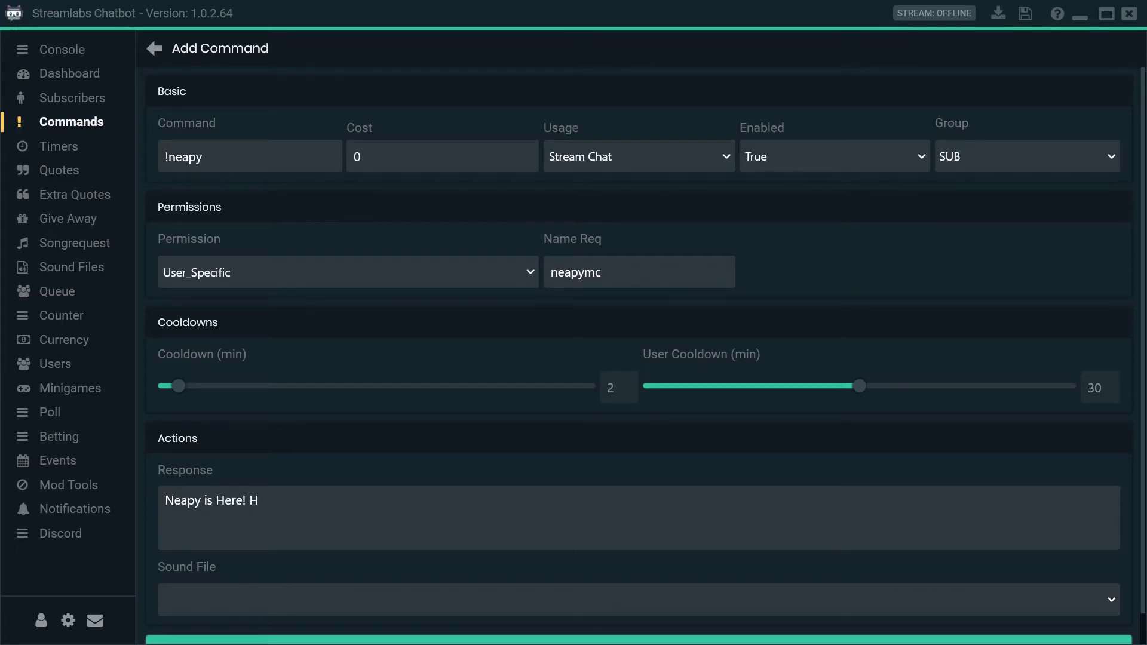
type("urray")
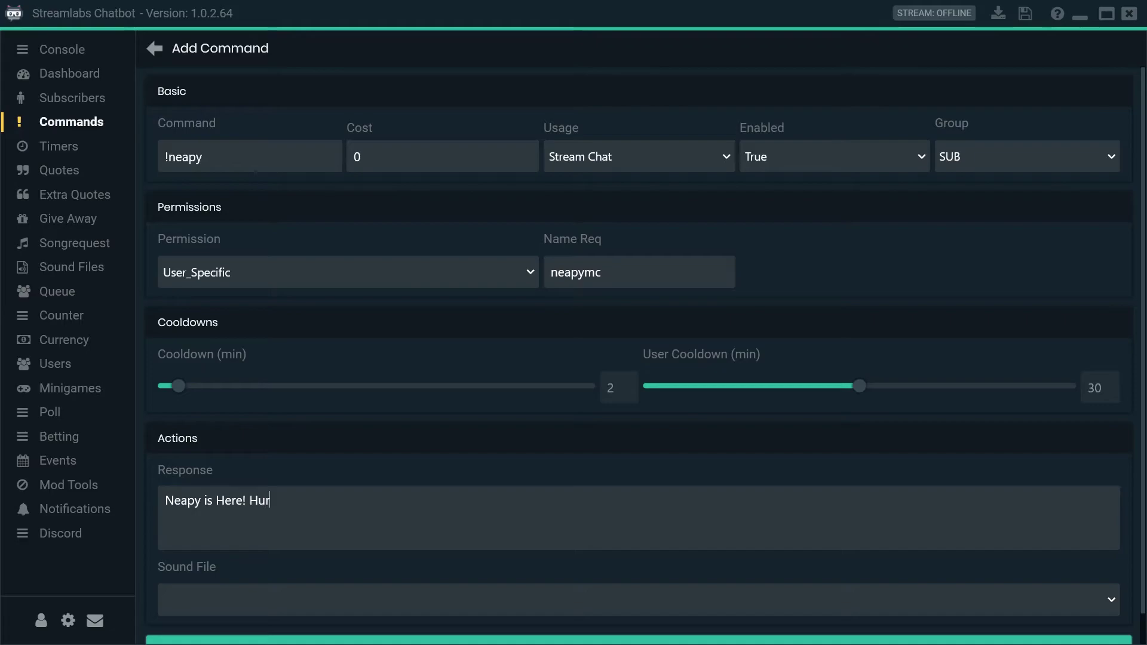
key("BackSpace")
key("BackSpace")
key("BackSpace")
key("BackSpace")
type("YAY¬!")
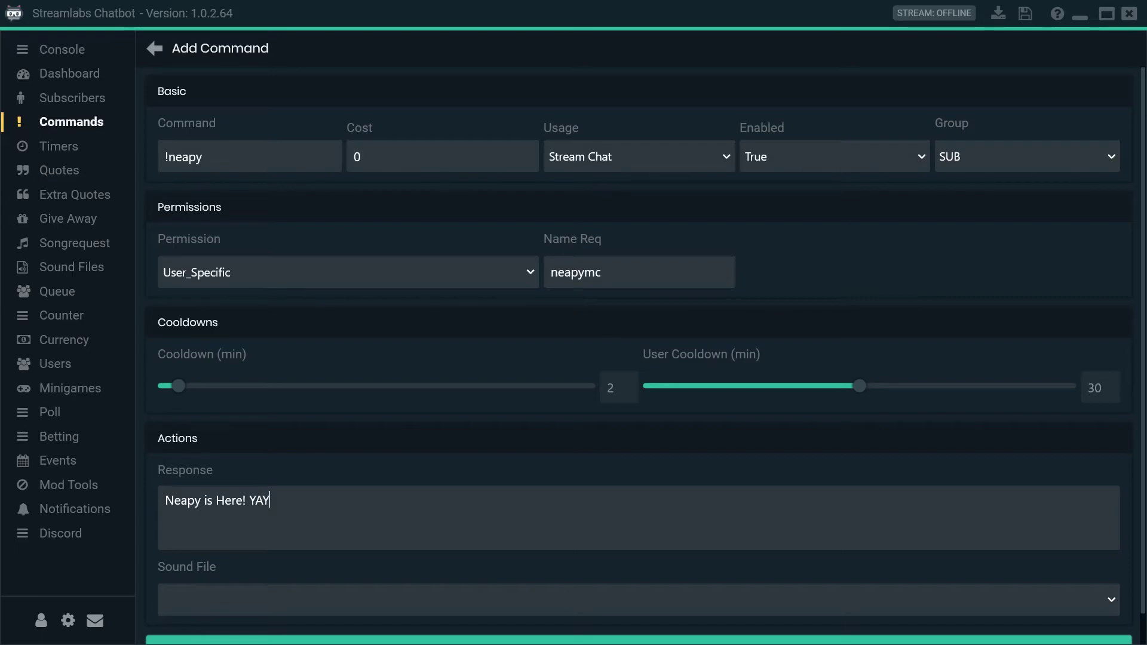
Step: Assign the neapymc sound file to the command and submit it
left_click(300, 606)
scroll(443, 520, "down", 10)
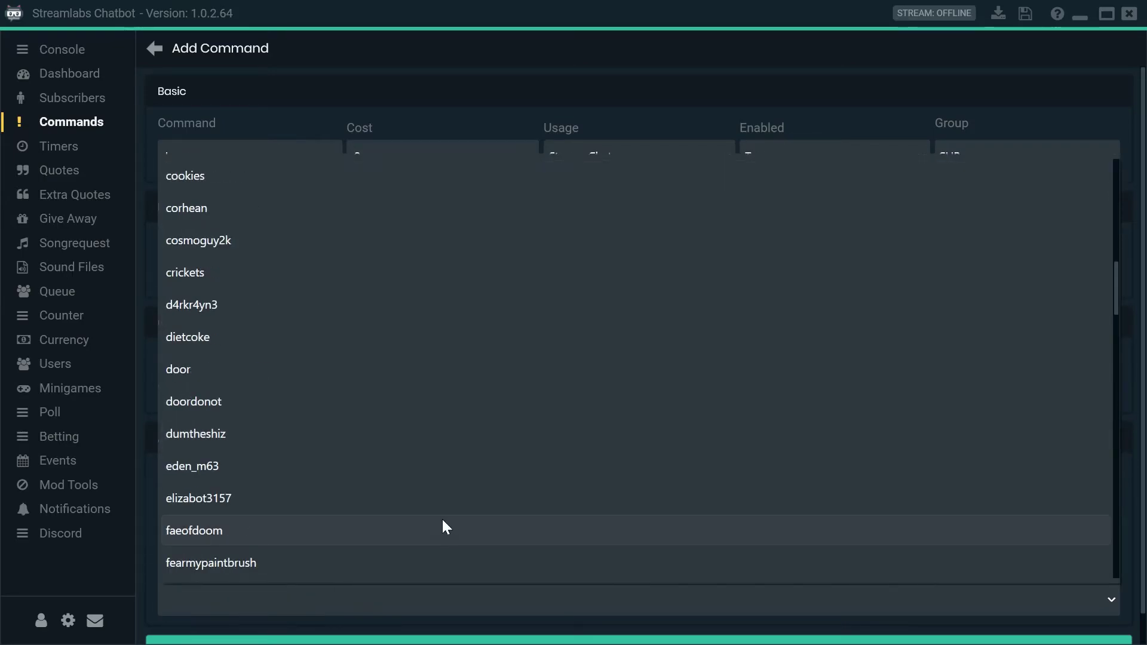
scroll(491, 378, "down", 10)
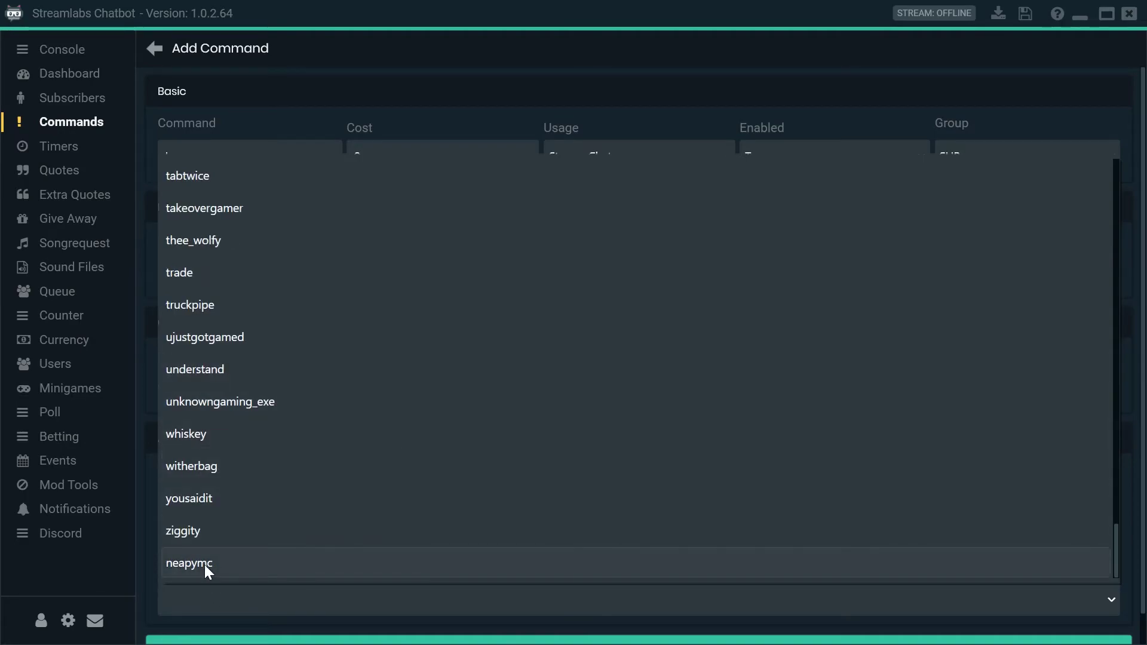
scroll(206, 565, "up", 5)
scroll(253, 543, "down", 5)
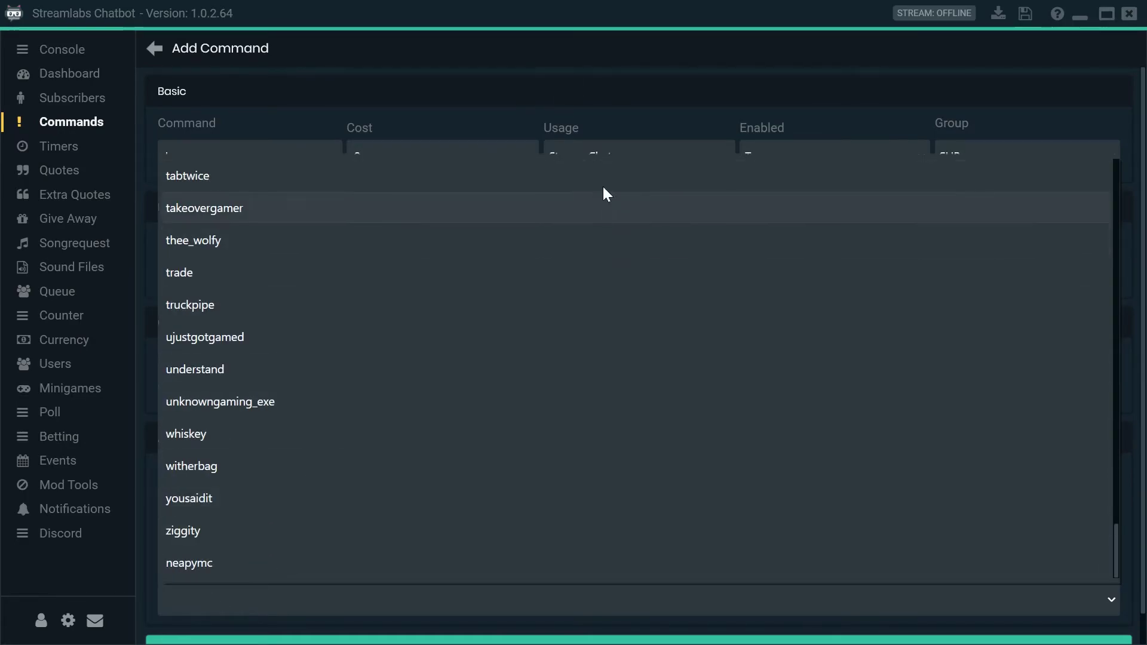
scroll(576, 443, "up", 10)
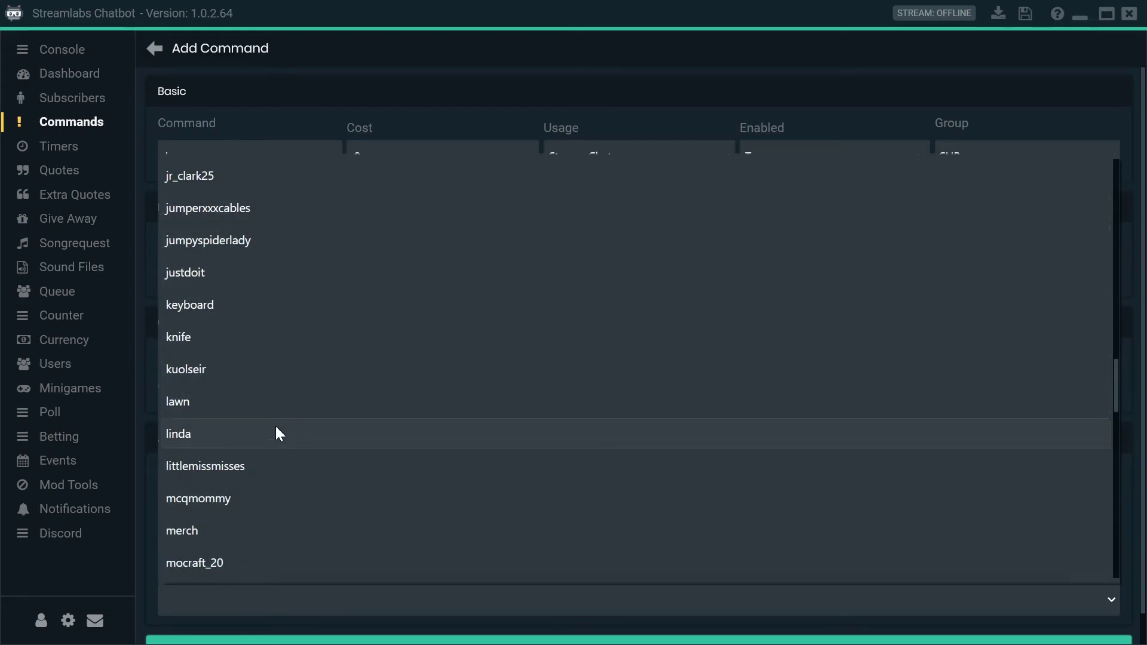
scroll(274, 430, "down", 10)
left_click(217, 561)
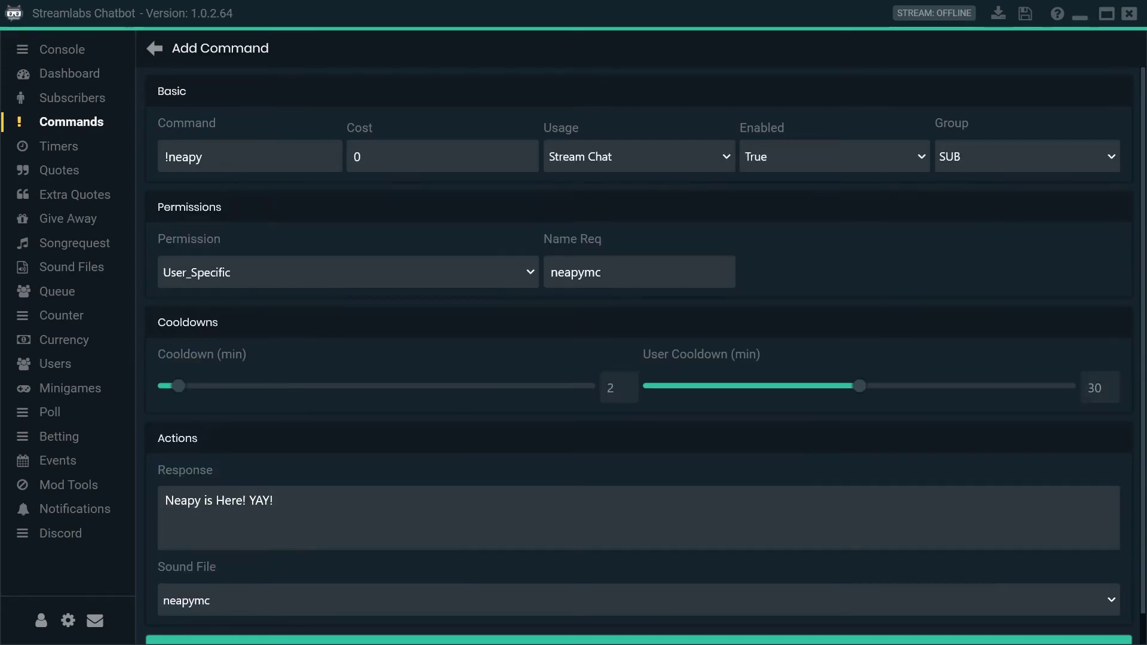
scroll(216, 558, "down", 1)
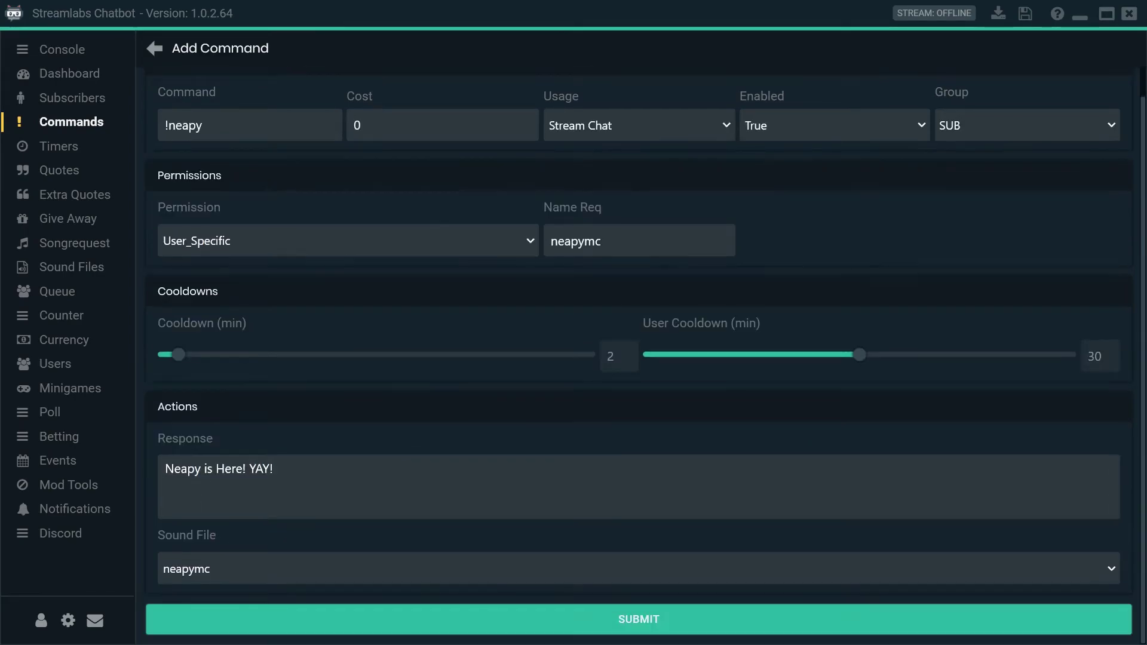
left_click(681, 619)
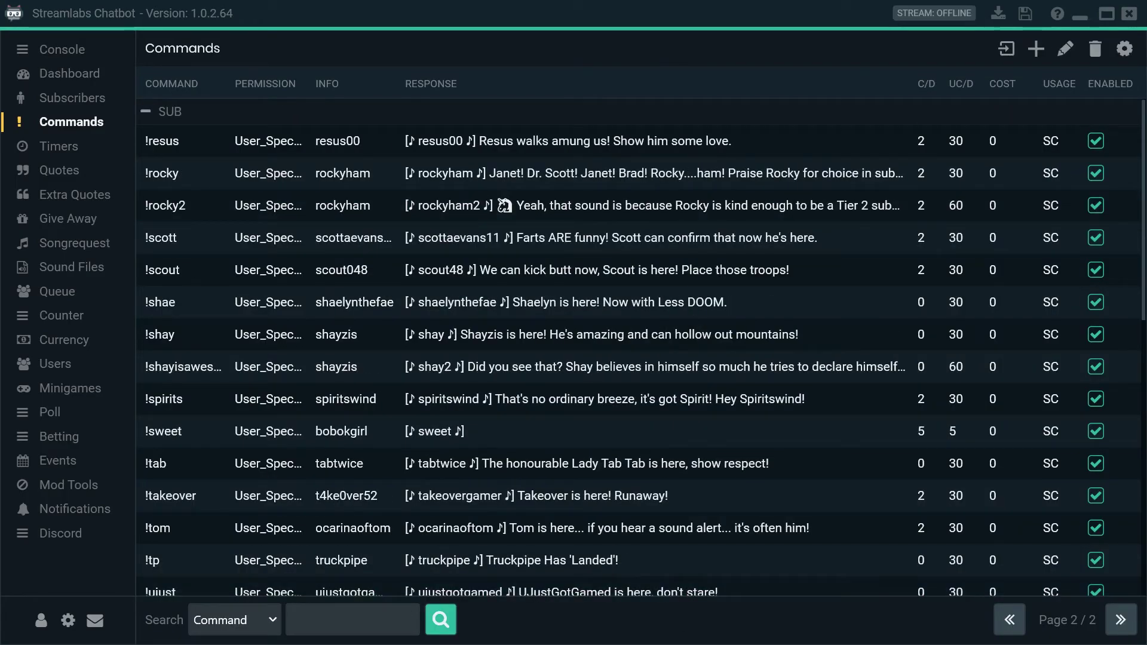
Step: Switch to Streamlabs OBS and send !neapy in the stream chat to test the command
key("alt+Tab")
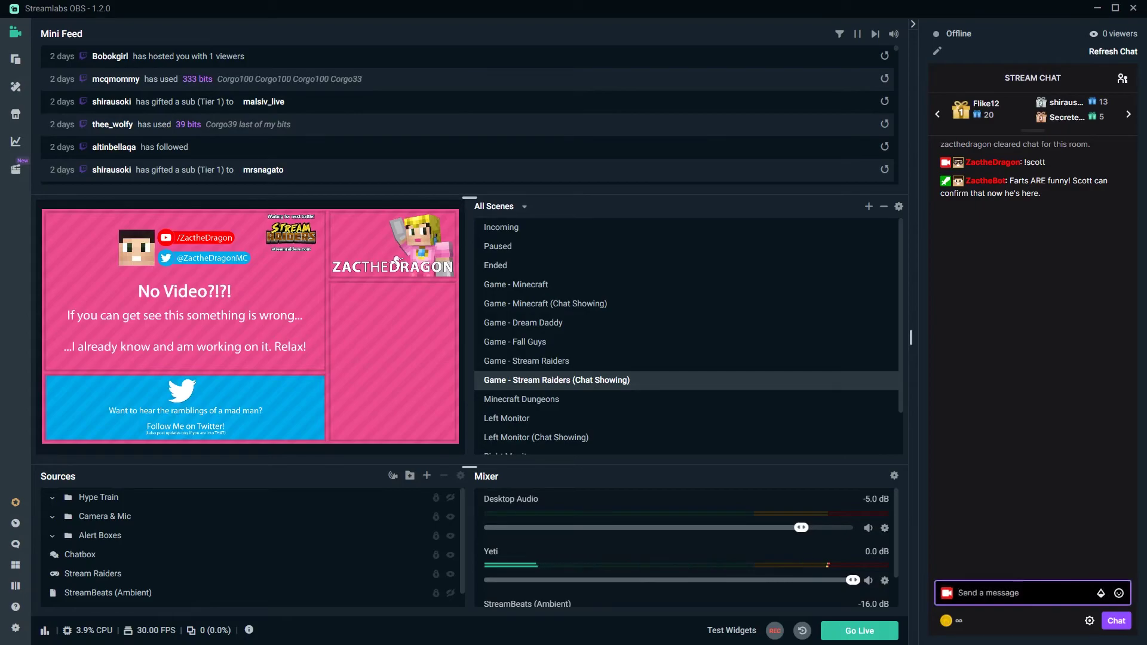
type("!neapy")
key("Return")
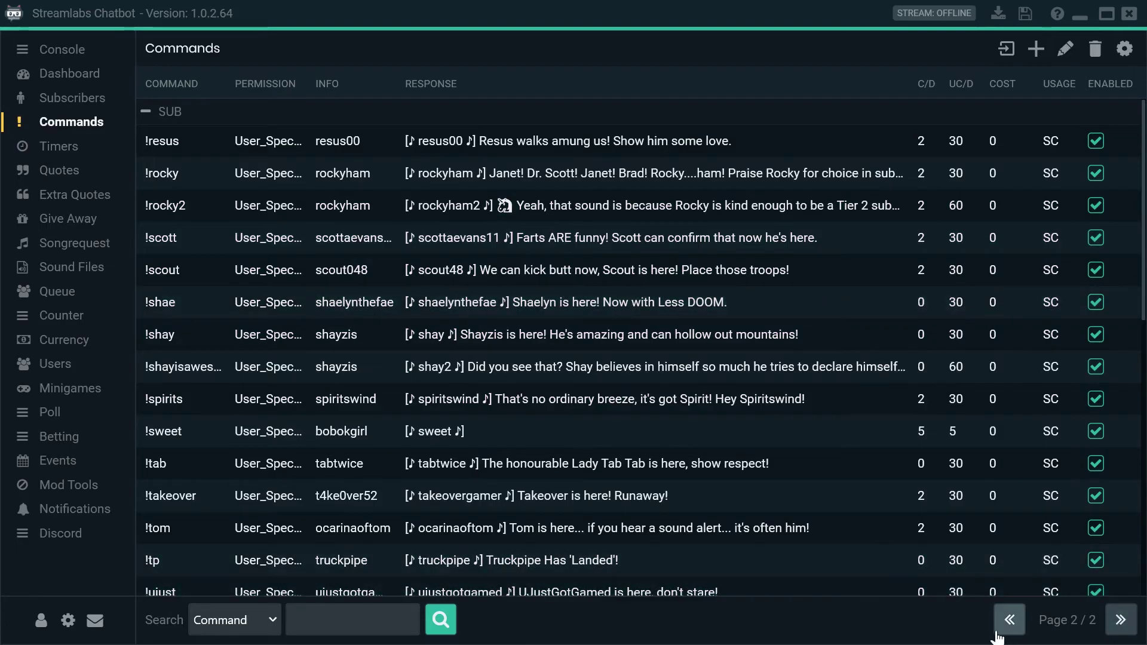
Step: Find the !neapy command in the SUB group on the first page of commands and open it for editing
left_click(1009, 619)
scroll(457, 455, "down", 10)
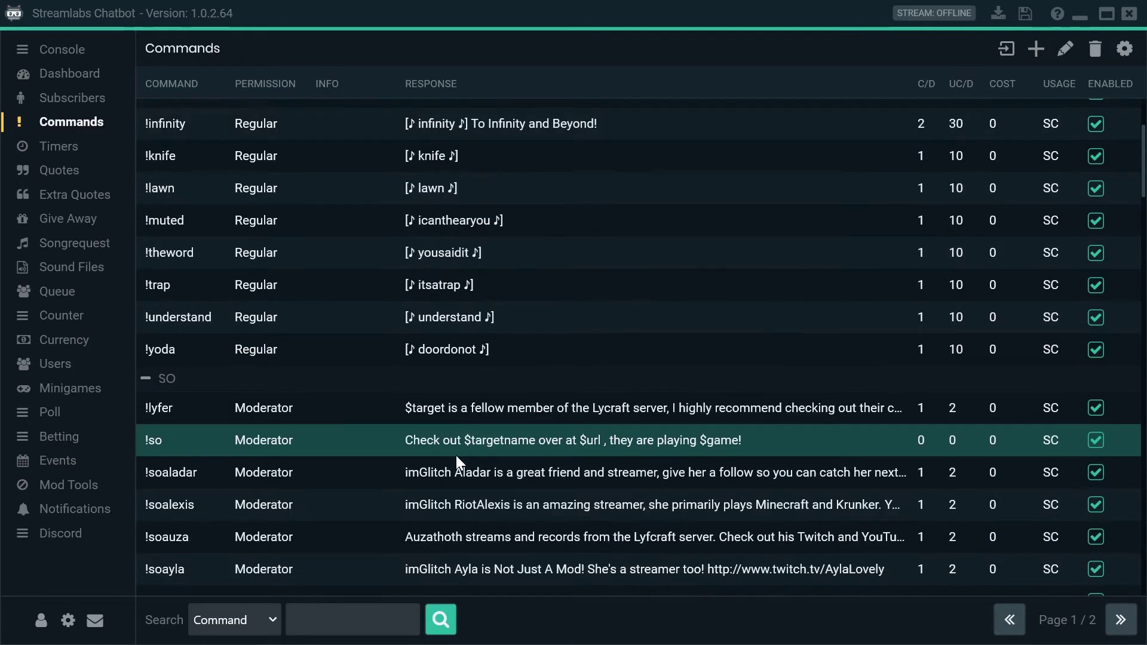
scroll(443, 450, "down", 8)
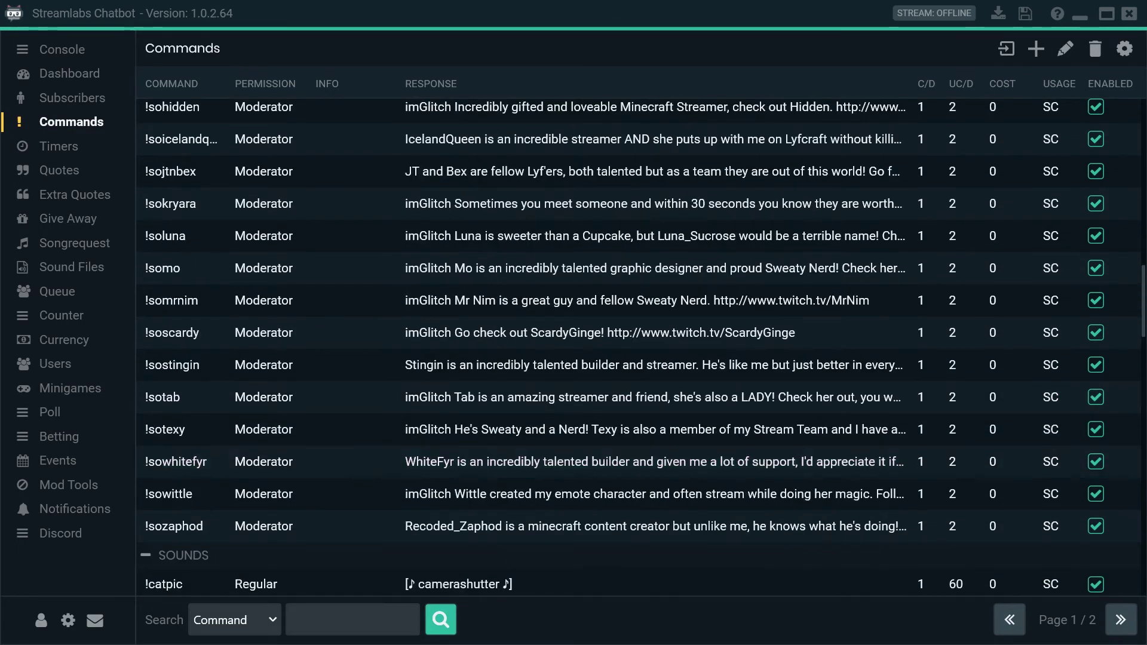
scroll(453, 370, "down", 8)
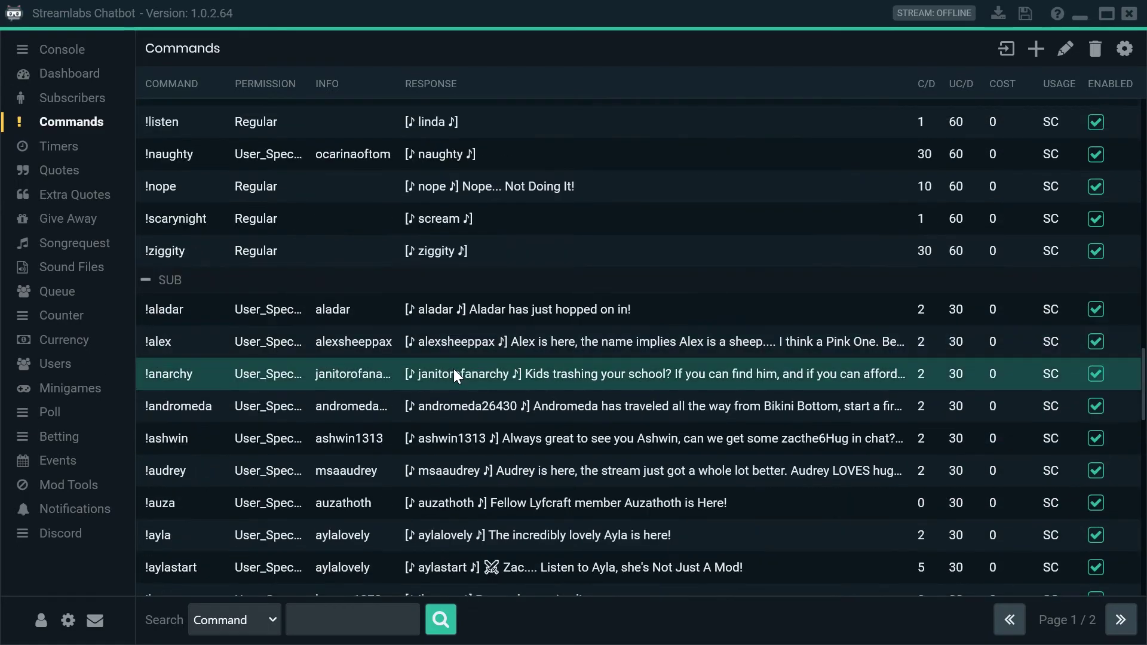
scroll(445, 369, "down", 8)
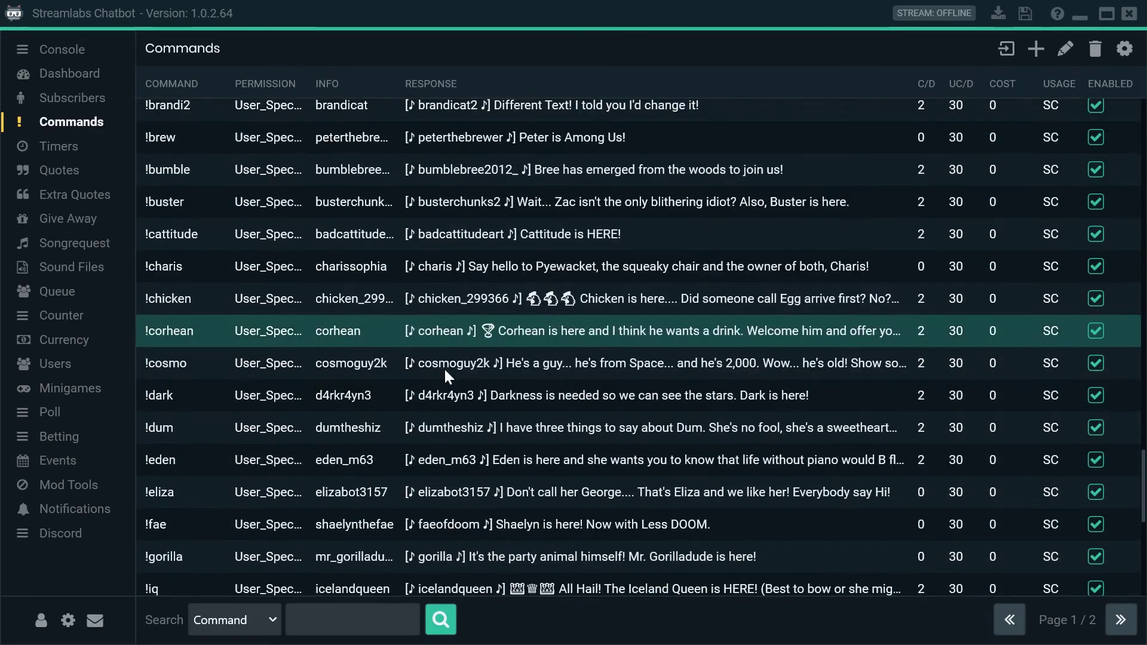
scroll(426, 365, "down", 2)
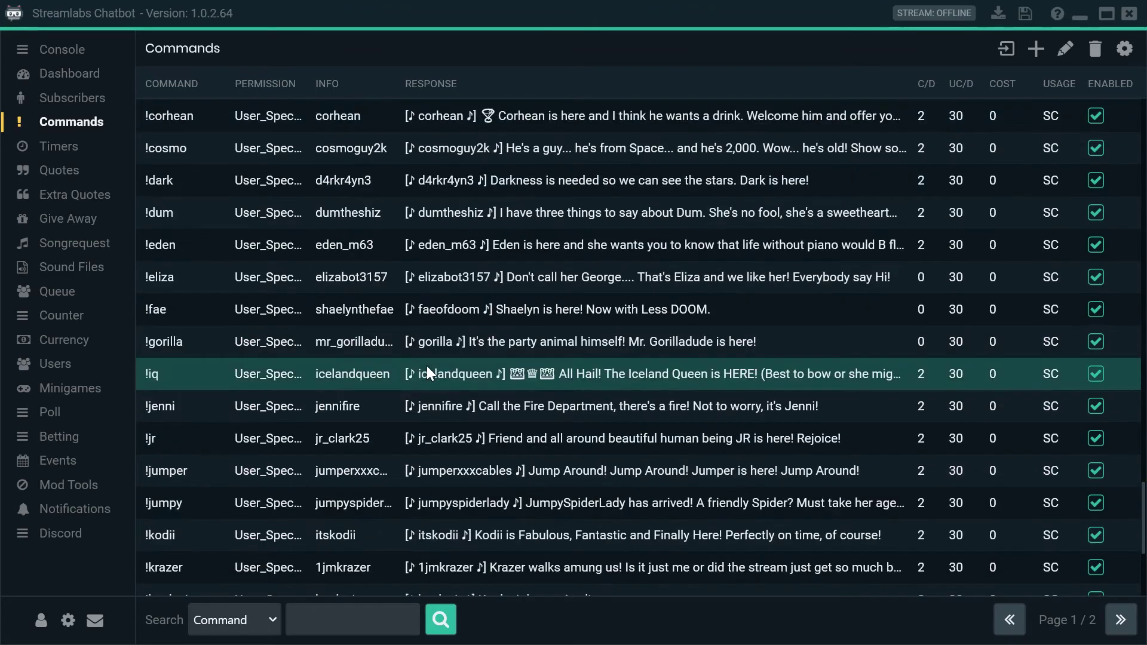
scroll(386, 239, "down", 5)
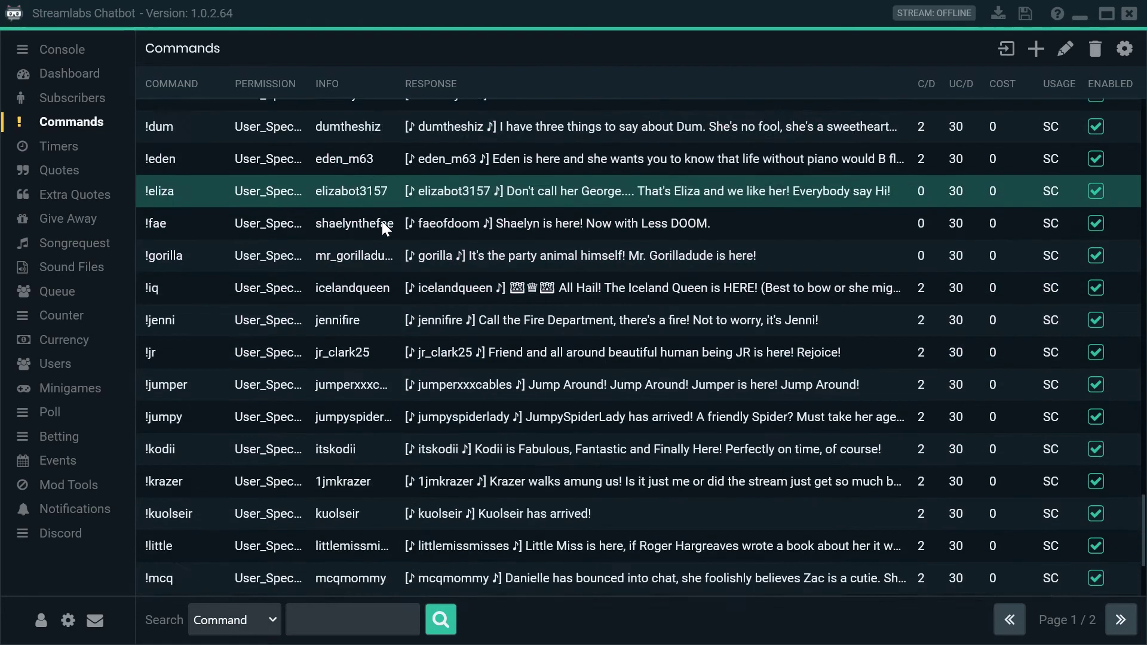
left_click(357, 556)
left_click(1065, 48)
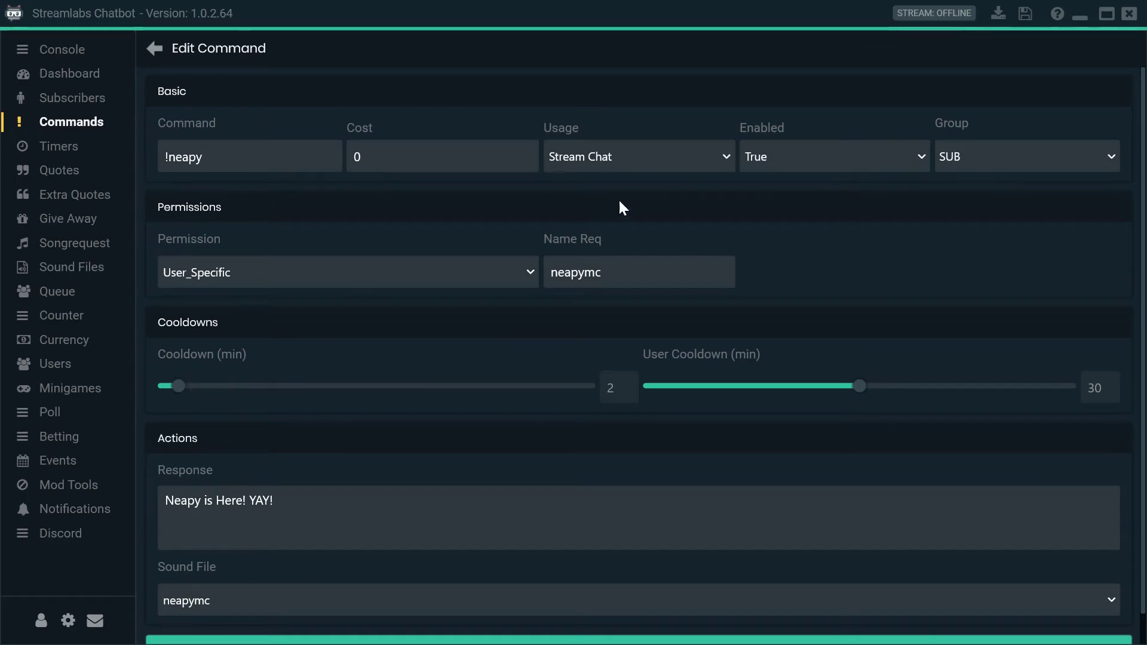
Step: Review the !neapy command's permission, cooldown, response and sound file settings, and submit the form
mouse_move(588, 294)
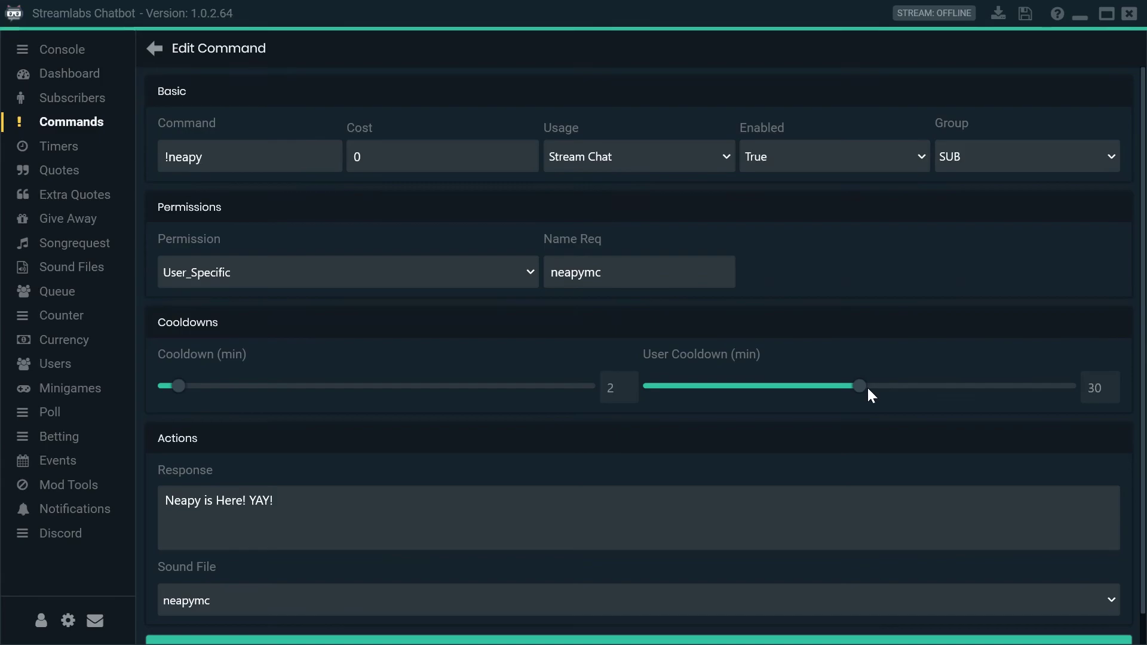
scroll(562, 392, "down", 1)
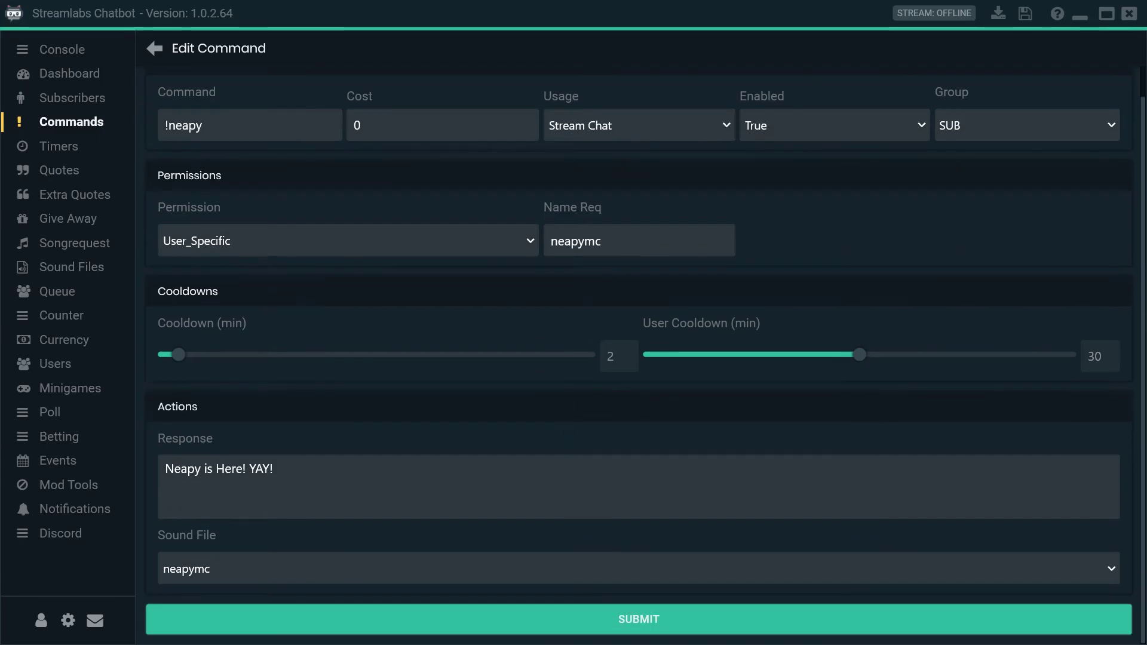
left_click(547, 621)
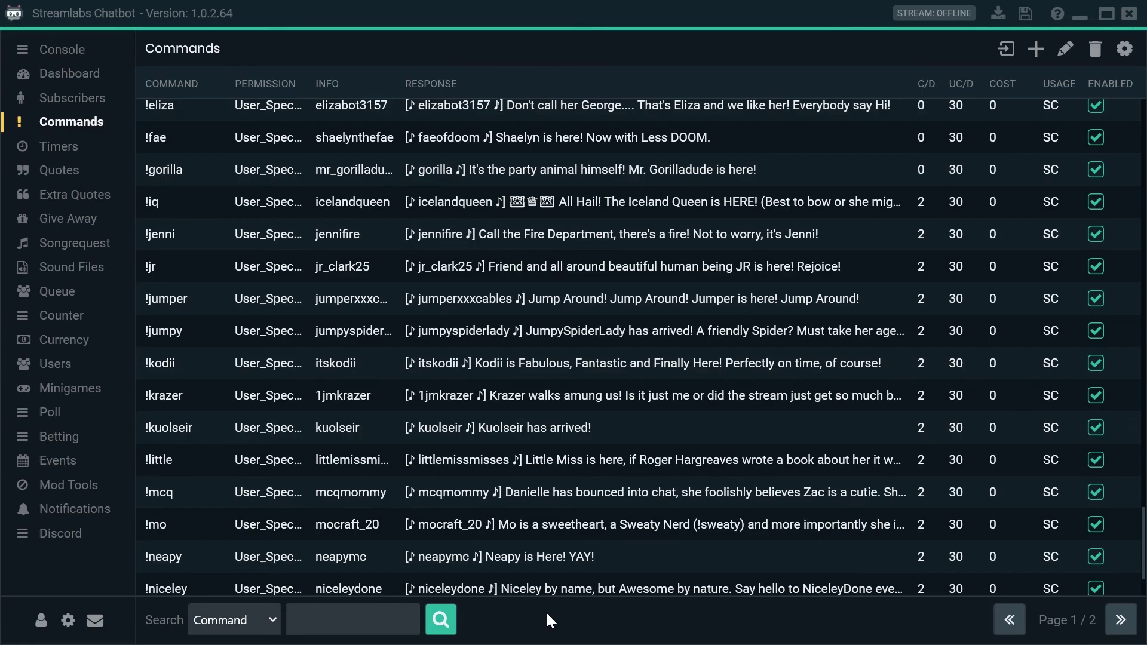
Step: Minimize all open windows, including the chatbot, the streaming program and the Downloads folder, to clear the desktop
left_click(1080, 15)
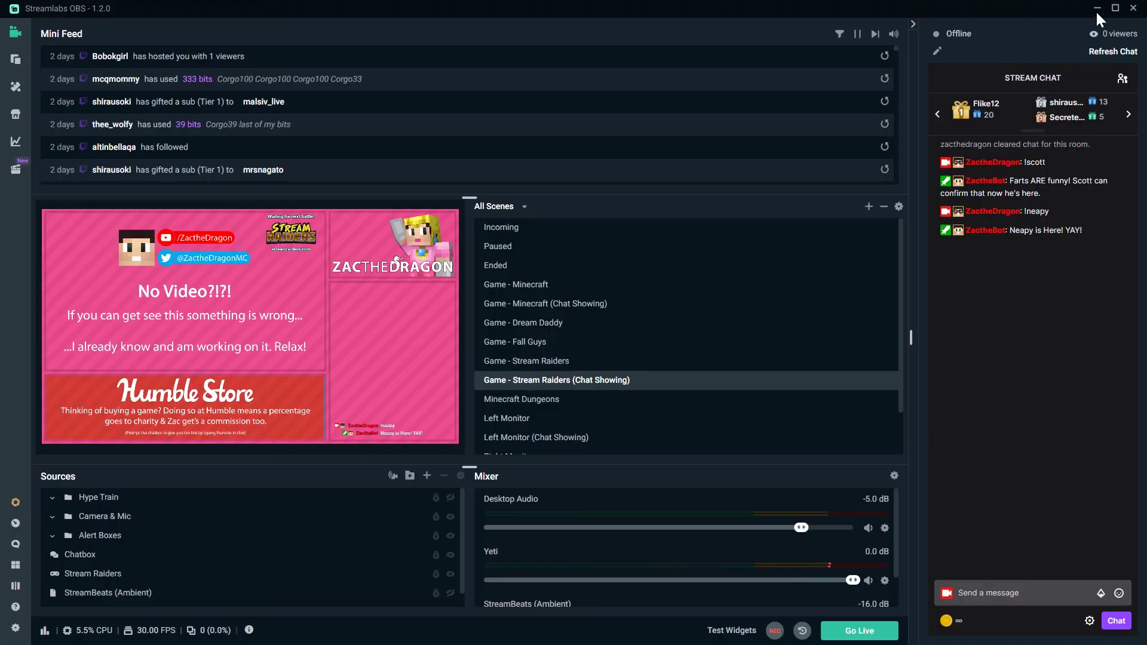
left_click(1097, 9)
left_click(1087, 9)
left_click(1086, 8)
left_click(1108, 8)
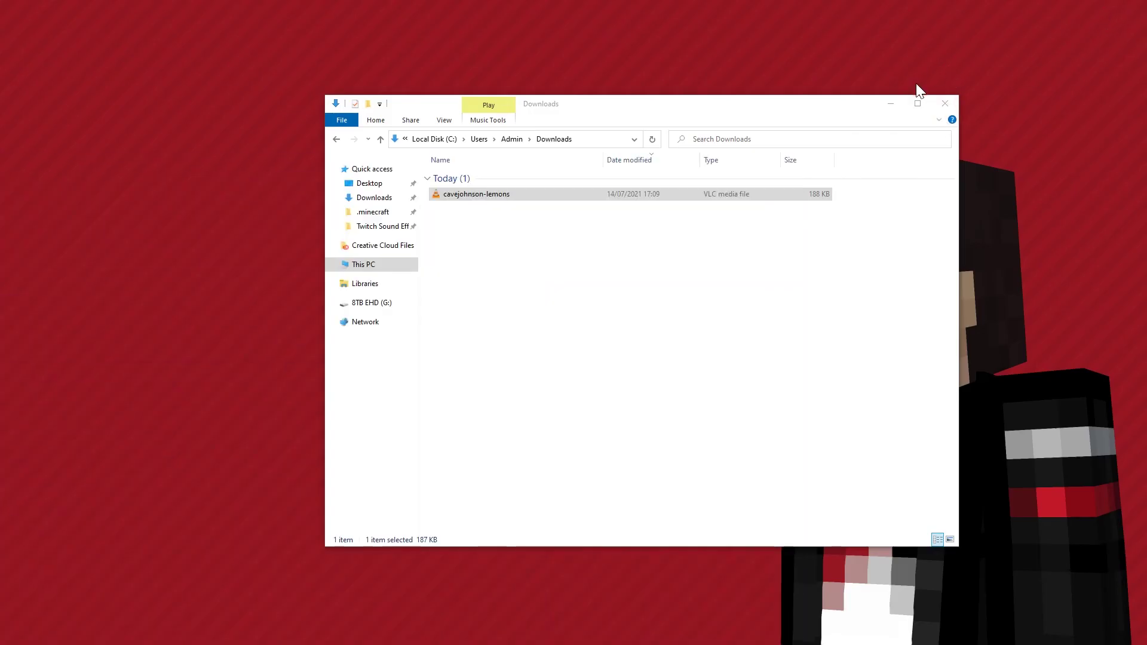
left_click(891, 106)
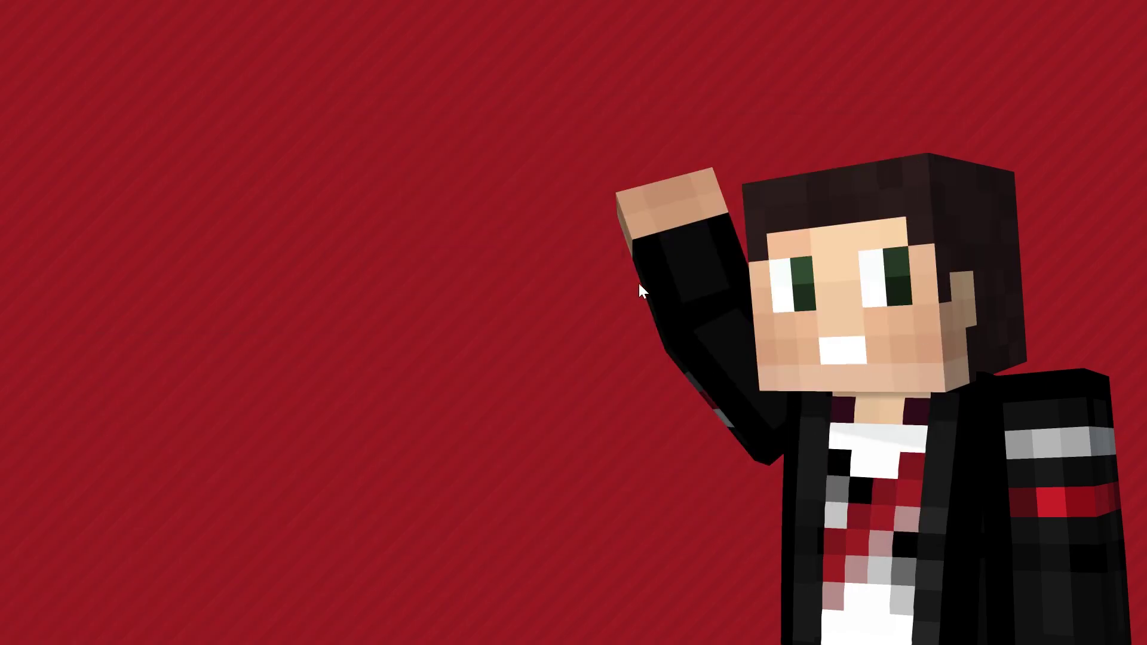